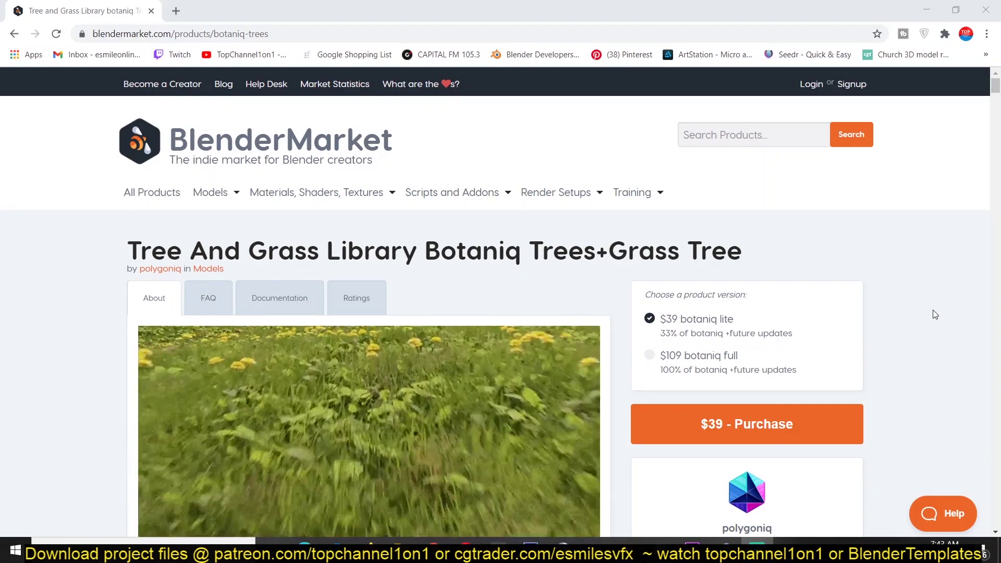
Scroll the botaniq product page past the gallery and ratings to the Features – Scatter Assets section
scroll(514, 313, "down", 15)
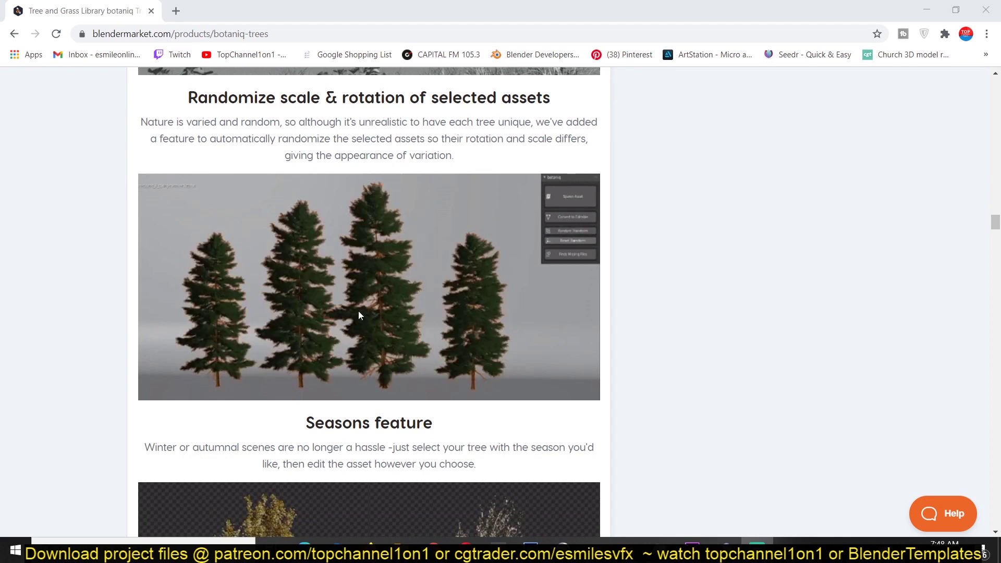
scroll(365, 332, "down", 3)
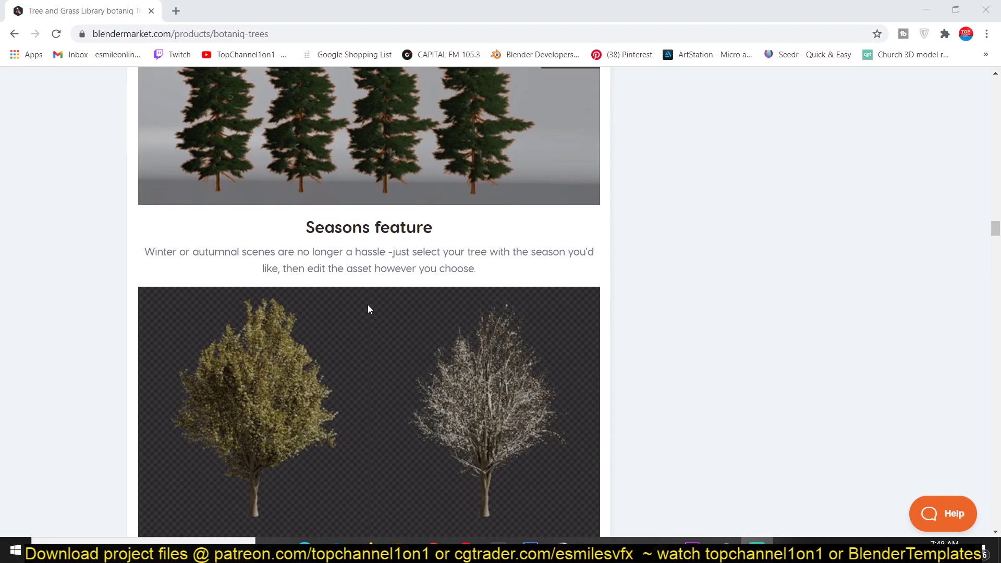
scroll(368, 309, "down", 2)
scroll(367, 309, "down", 10)
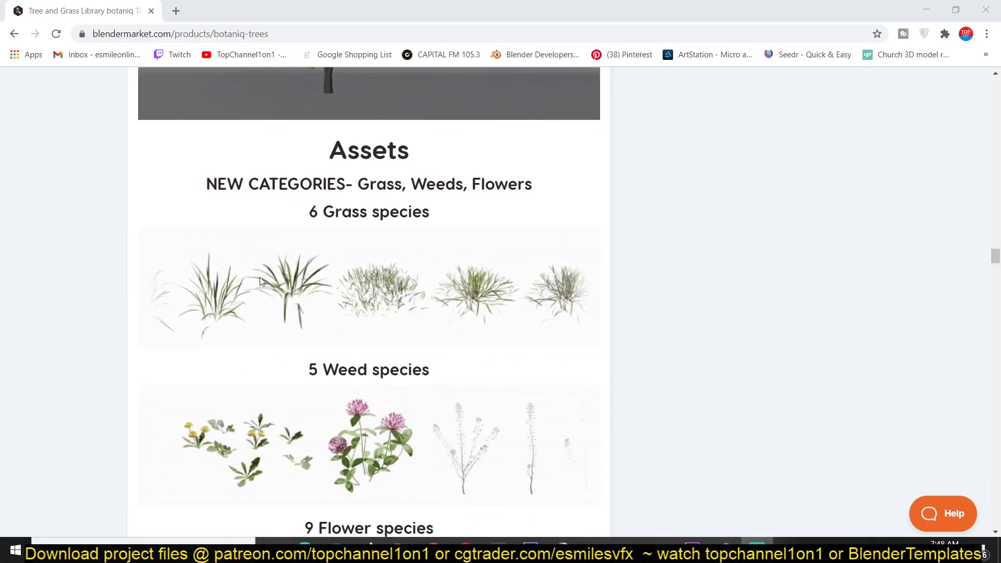
scroll(336, 270, "down", 2)
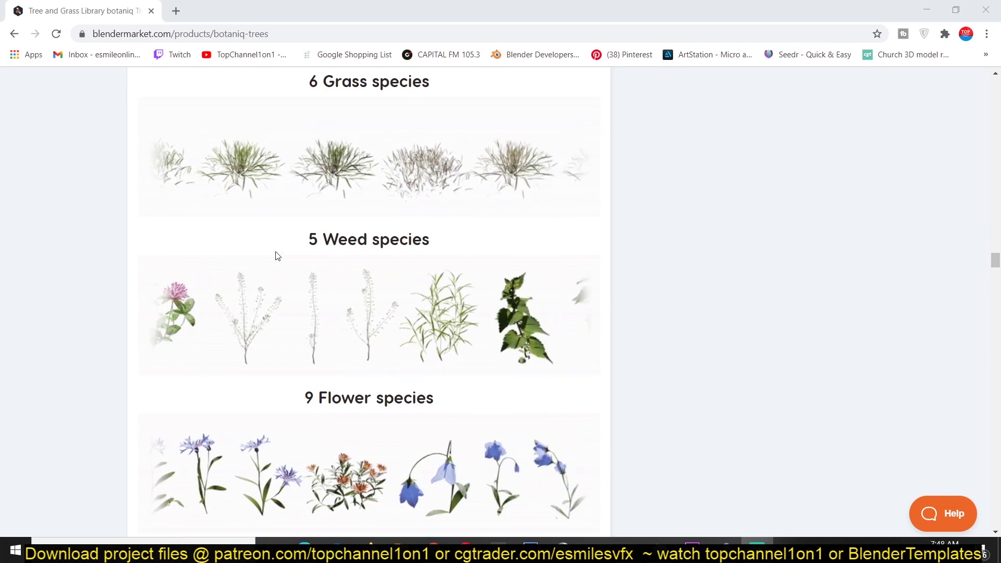
scroll(276, 252, "down", 1)
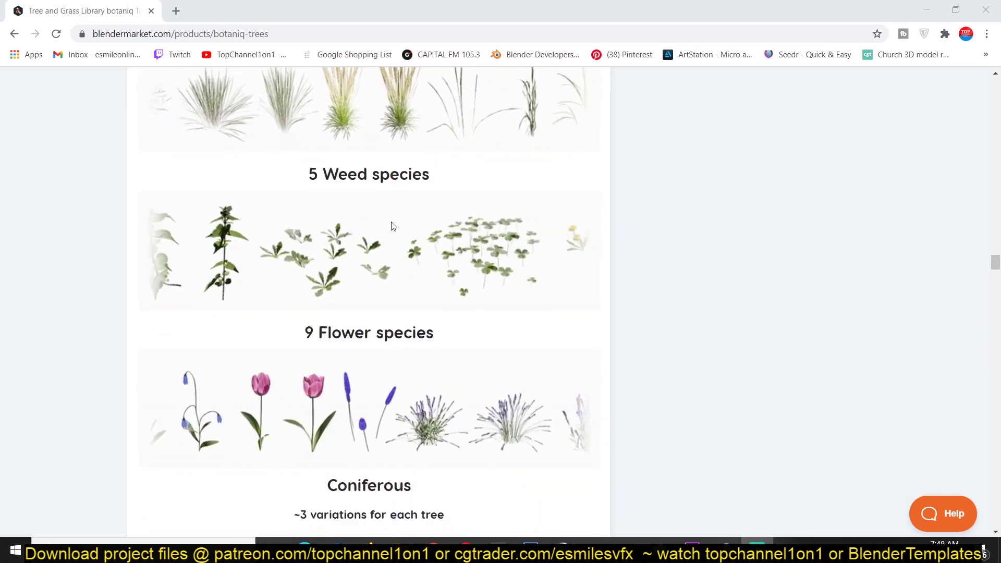
scroll(397, 230, "down", 3)
scroll(411, 237, "up", 1)
scroll(411, 237, "up", 4)
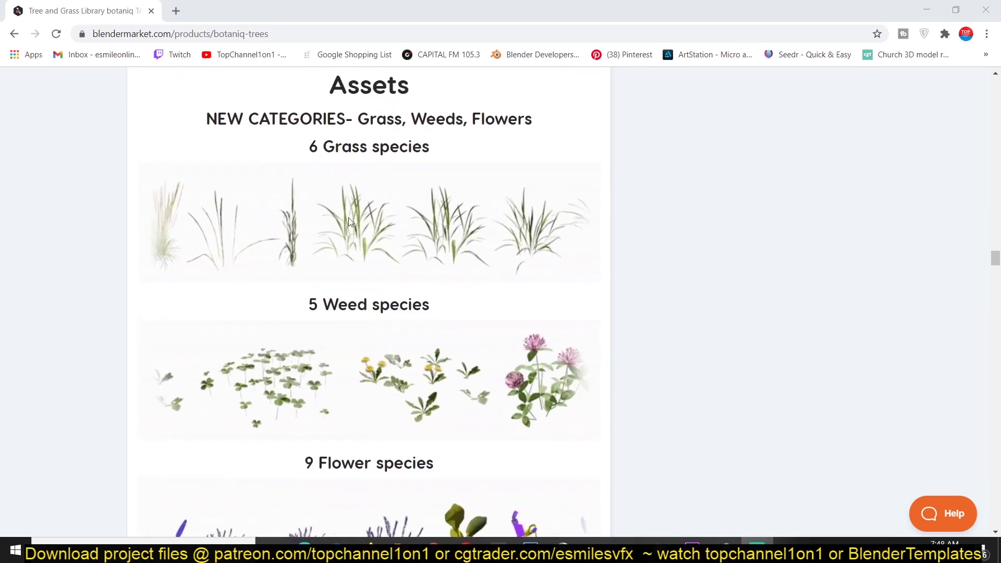
scroll(458, 241, "down", 3)
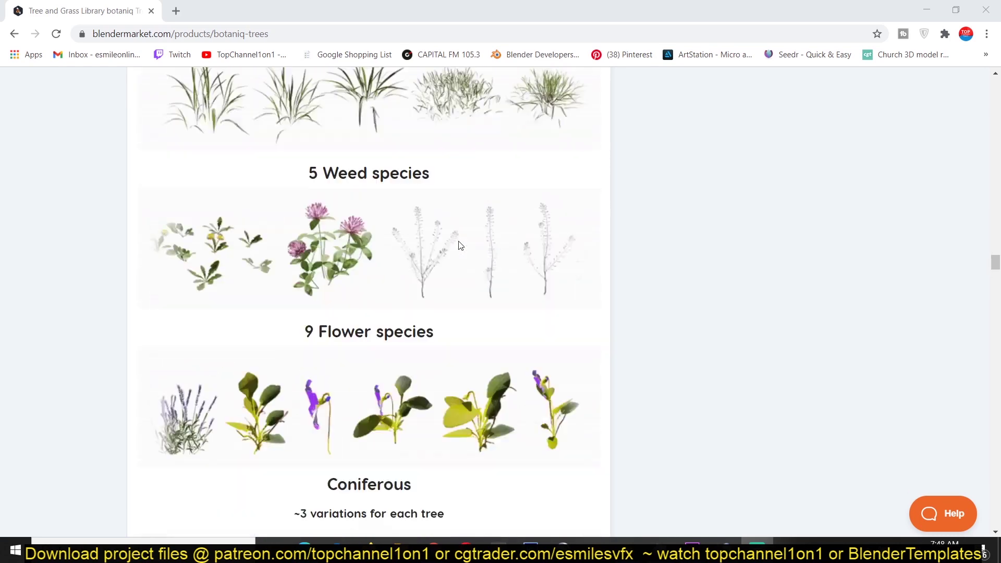
scroll(484, 223, "down", 4)
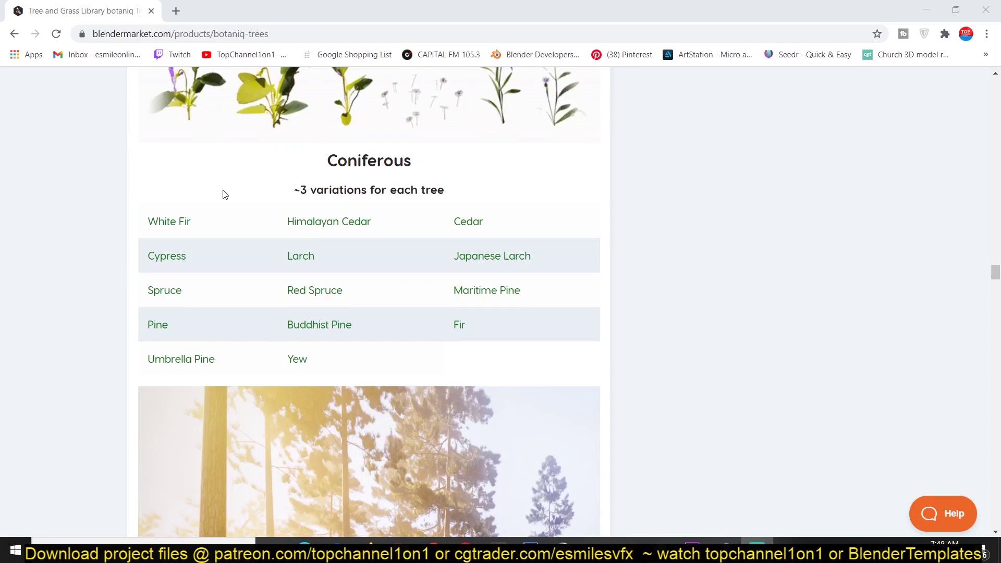
scroll(349, 201, "up", 2)
scroll(599, 231, "down", 10)
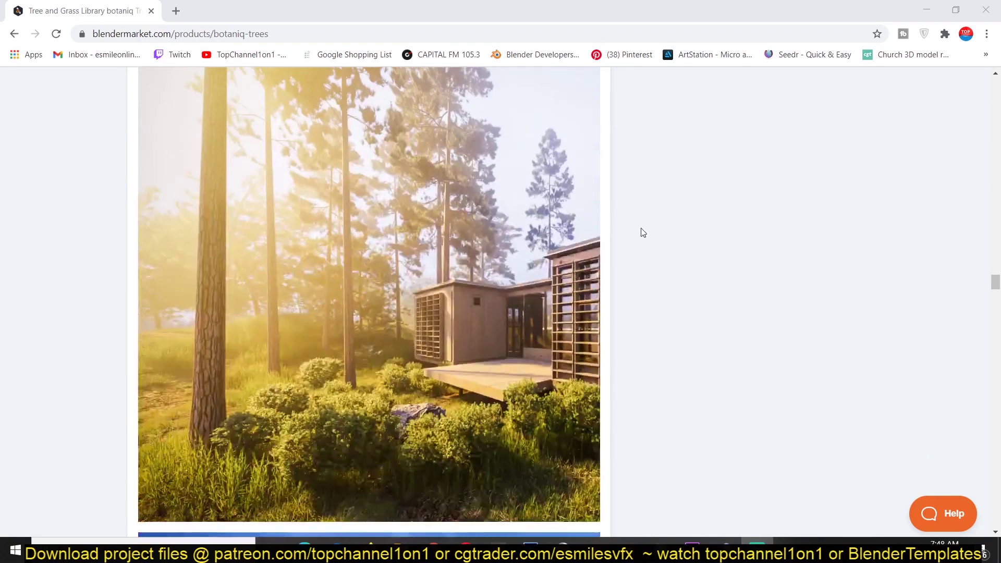
scroll(365, 193, "up", 4)
scroll(270, 241, "up", 4)
scroll(338, 258, "down", 5)
scroll(402, 263, "down", 5)
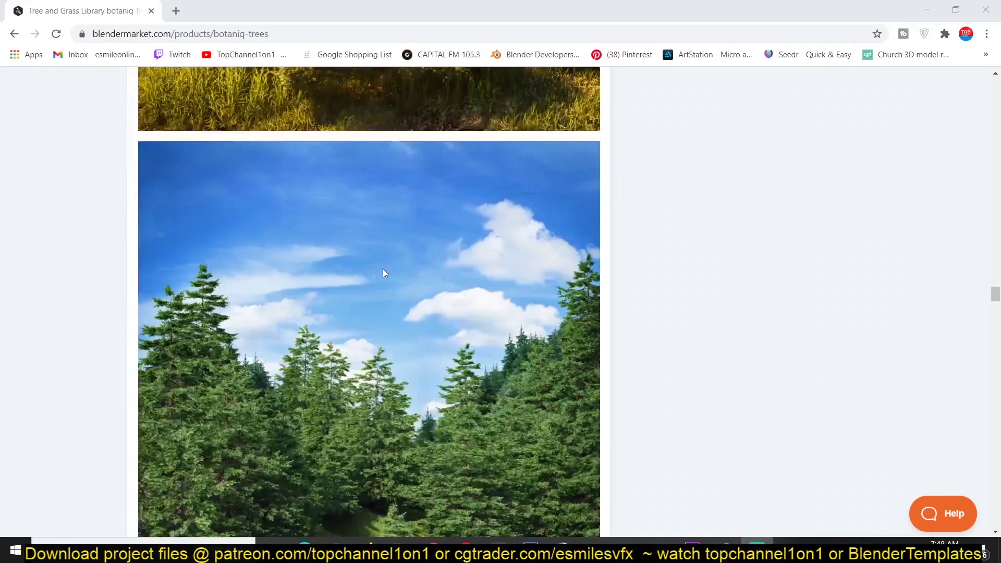
scroll(398, 261, "down", 4)
scroll(389, 252, "up", 9)
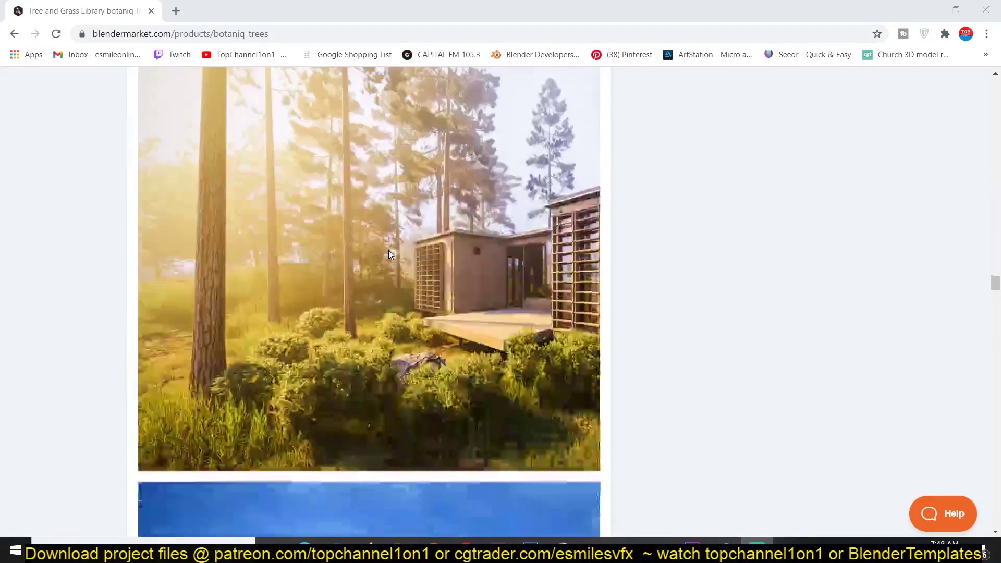
scroll(389, 254, "down", 1)
scroll(212, 268, "up", 2)
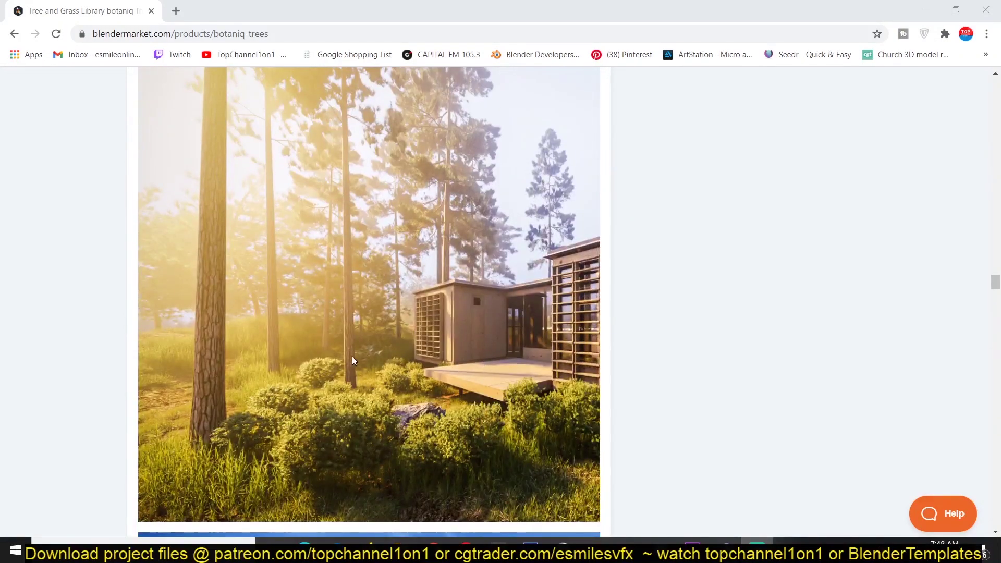
scroll(323, 460, "down", 4)
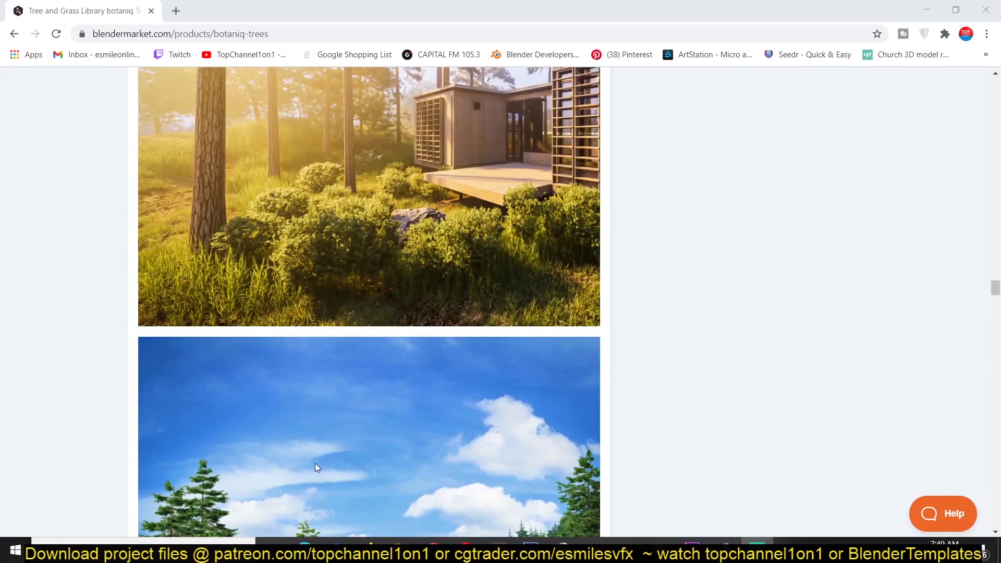
scroll(310, 458, "down", 5)
scroll(310, 458, "down", 4)
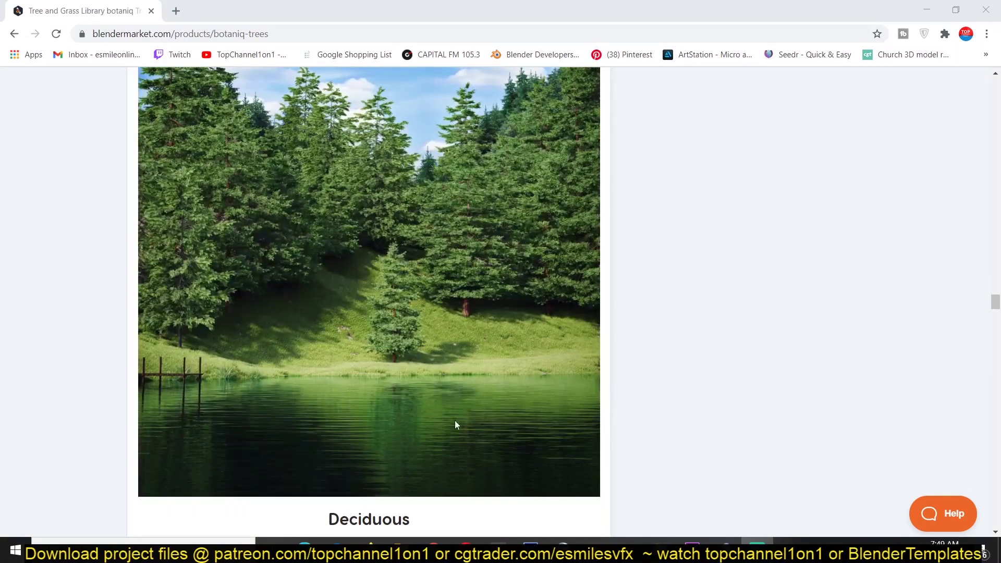
scroll(433, 430, "down", 20)
scroll(433, 424, "up", 8)
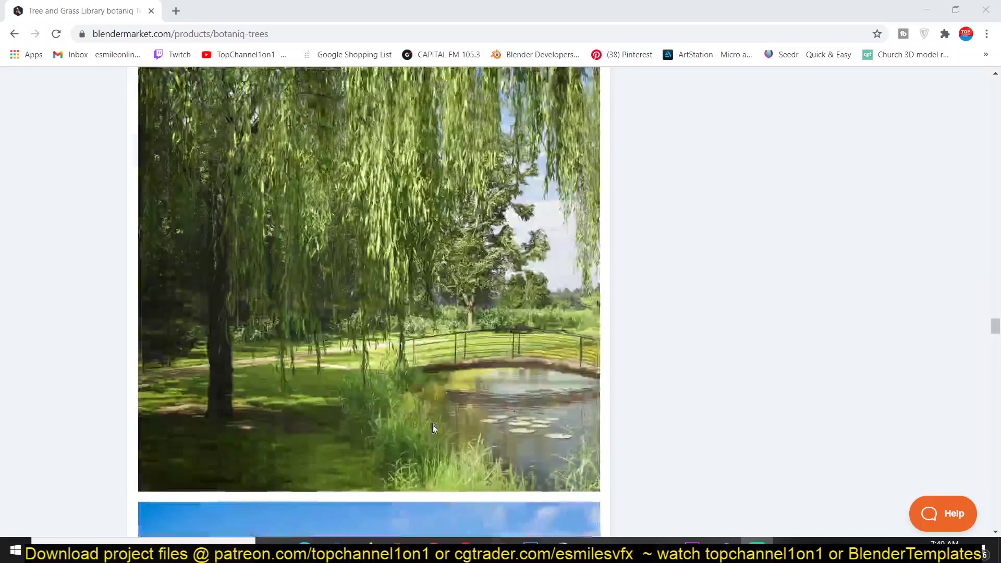
scroll(432, 426, "down", 14)
scroll(432, 425, "up", 15)
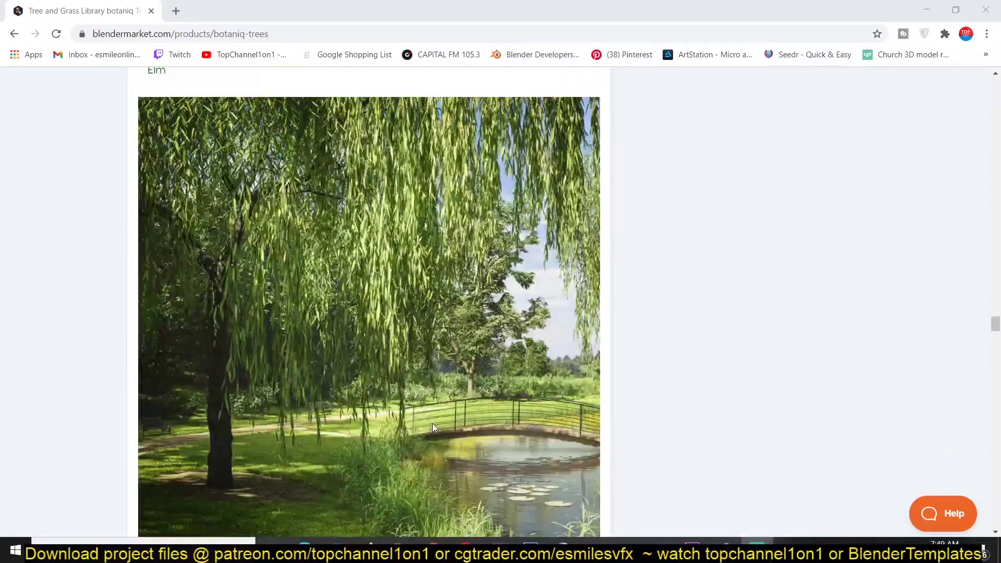
scroll(366, 420, "down", 1)
scroll(340, 312, "up", 10)
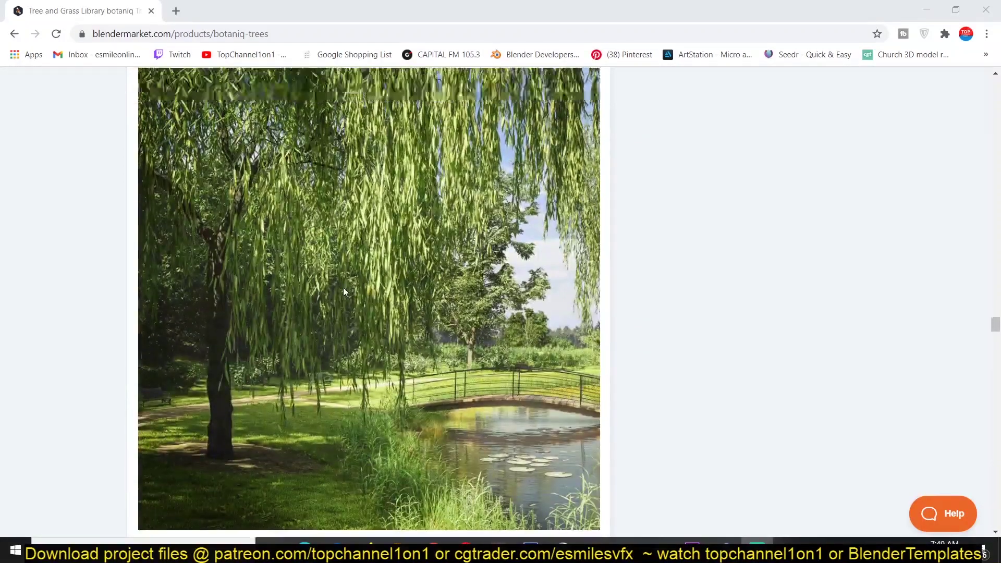
scroll(343, 289, "up", 1)
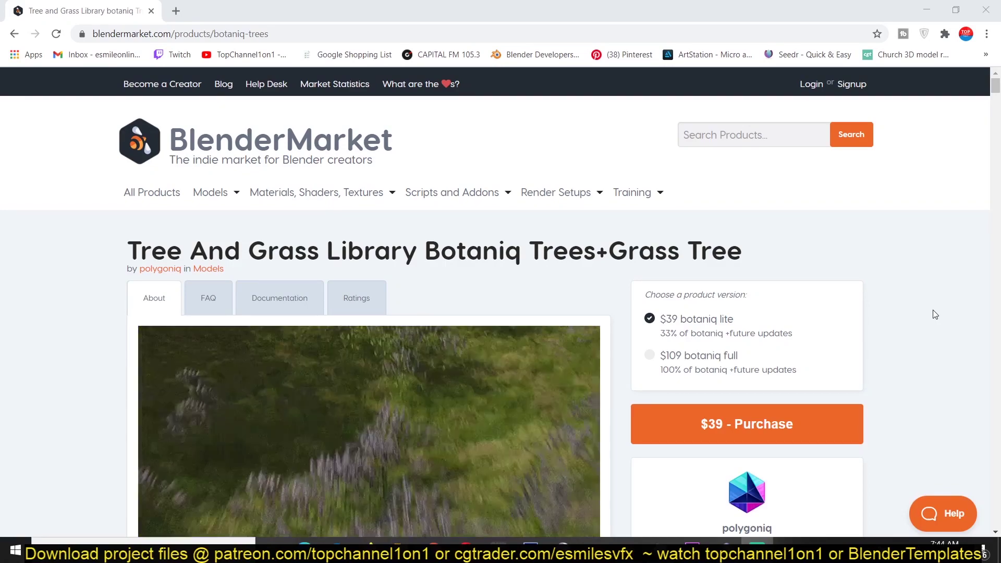
scroll(935, 314, "down", 1)
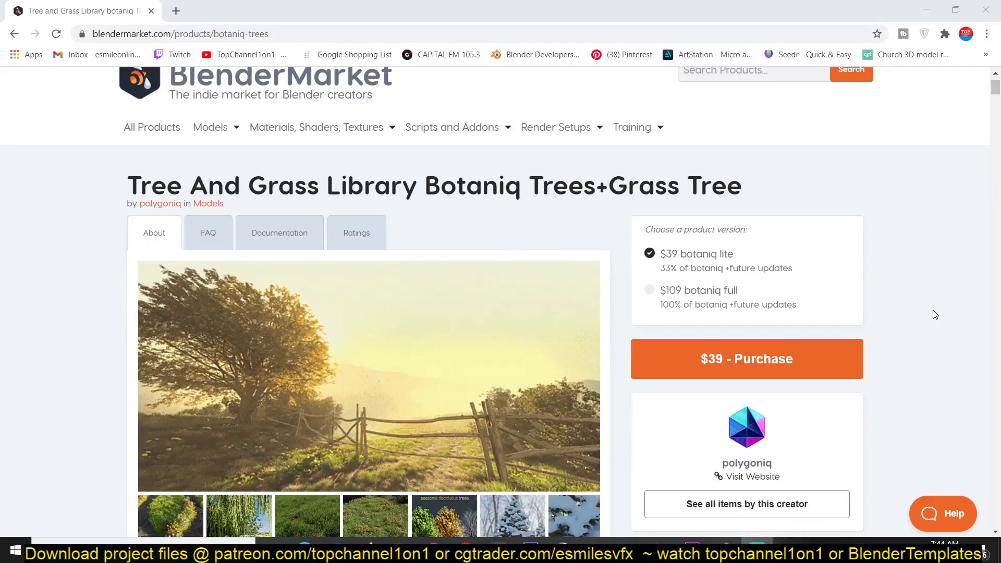
scroll(439, 318, "down", 8)
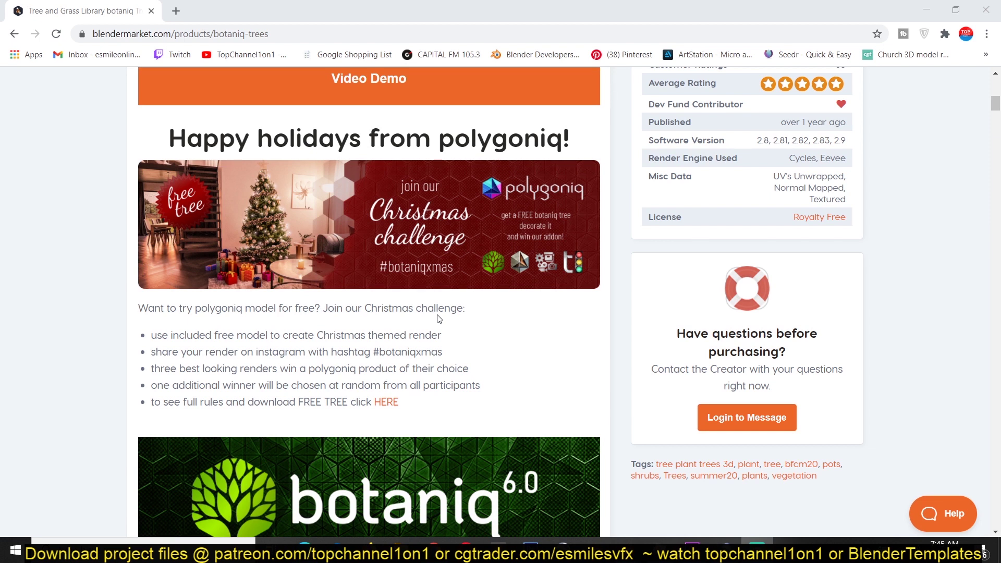
scroll(324, 287, "up", 5)
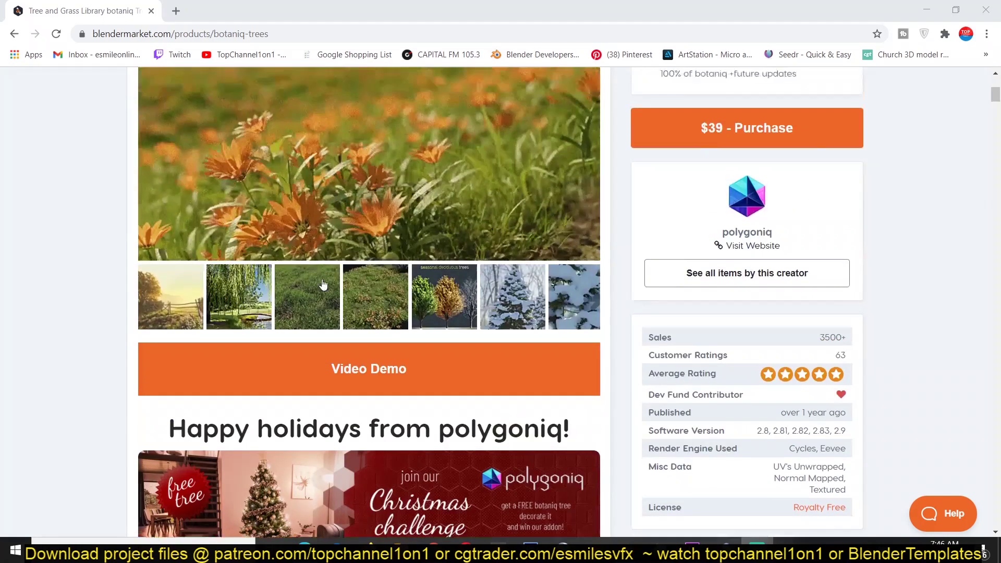
scroll(324, 286, "down", 2)
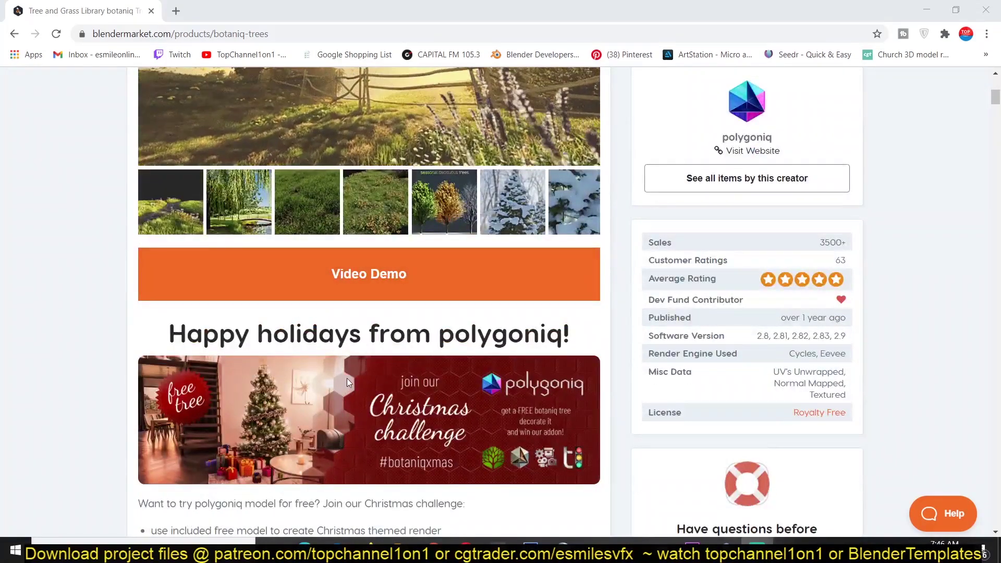
scroll(346, 377, "down", 5)
scroll(415, 340, "up", 4)
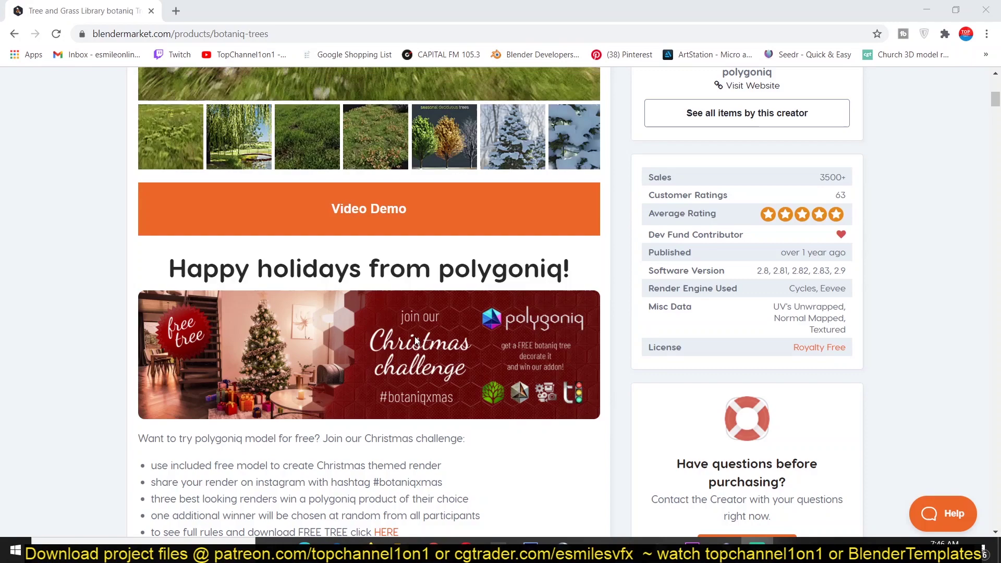
scroll(415, 340, "down", 6)
scroll(417, 342, "down", 10)
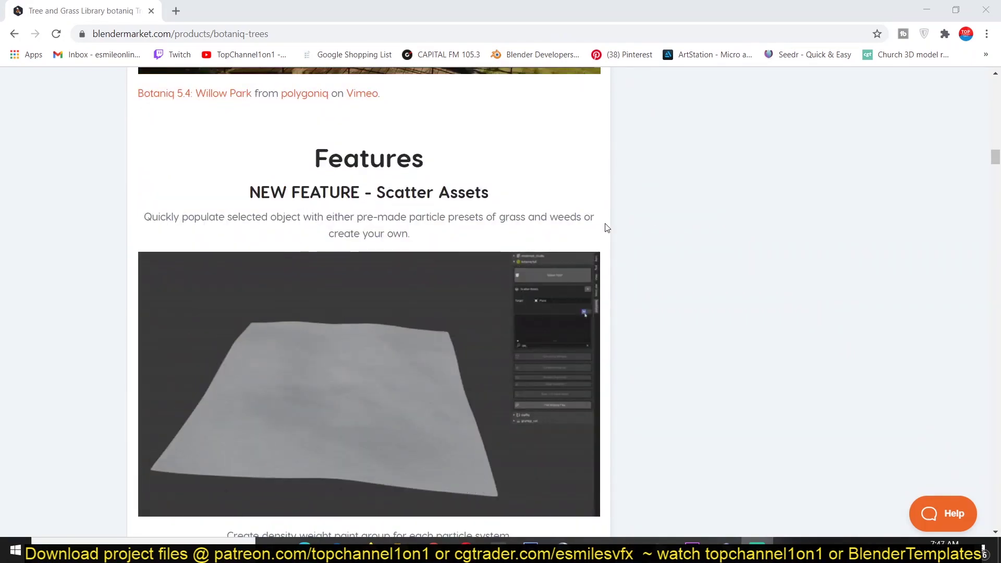
scroll(353, 279, "down", 1)
scroll(299, 233, "down", 2)
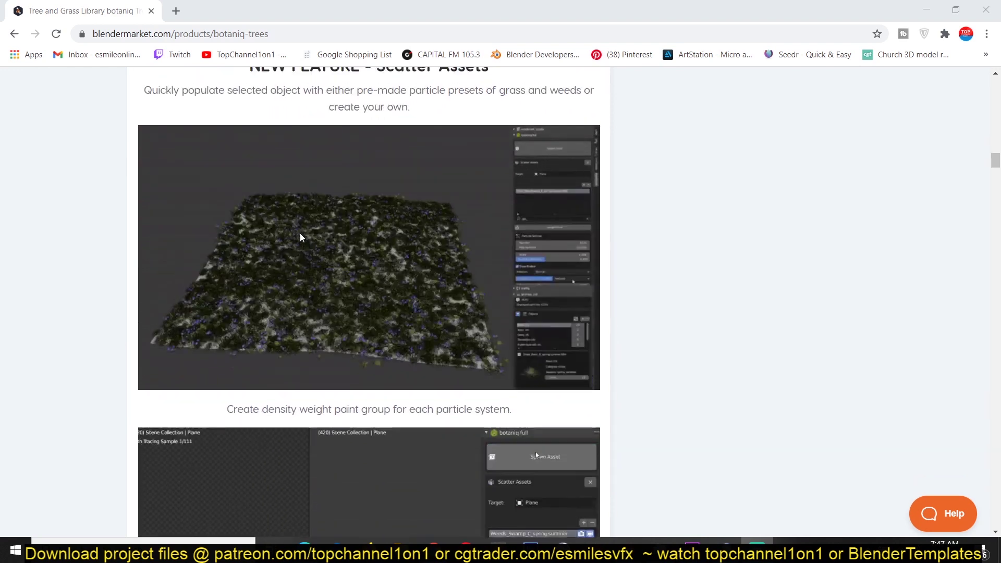
scroll(307, 251, "up", 3)
scroll(319, 279, "down", 2)
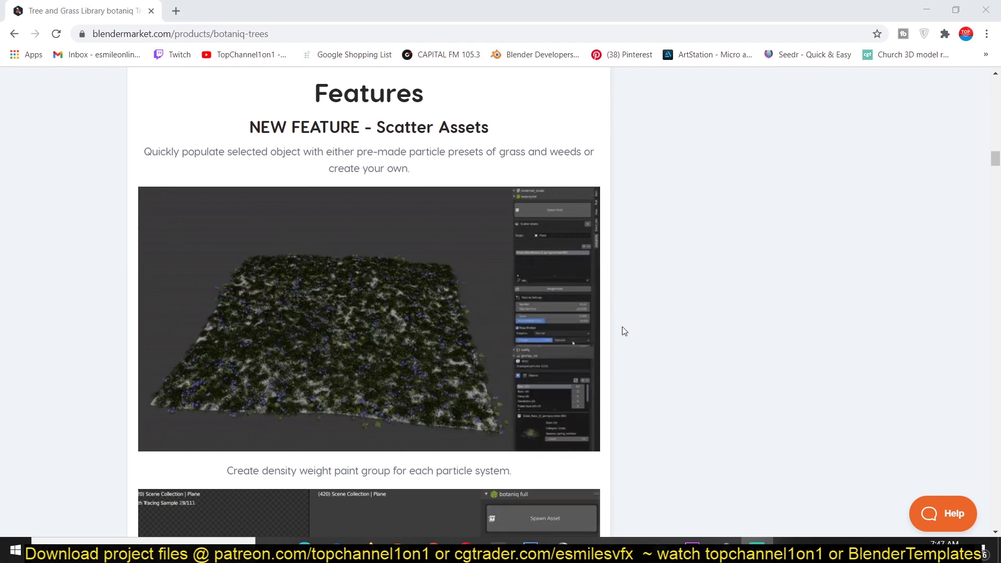
scroll(621, 326, "down", 4)
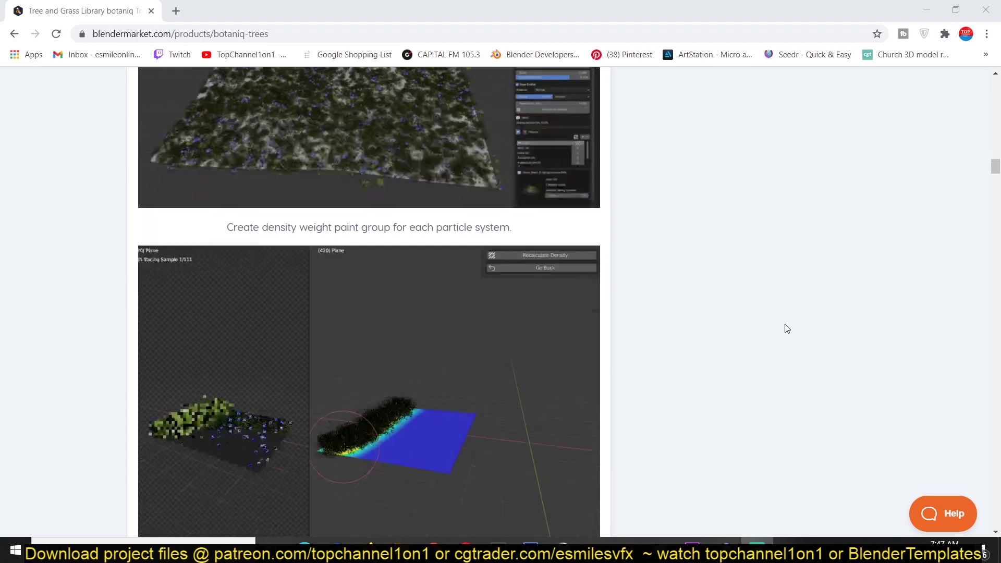
scroll(785, 329, "down", 14)
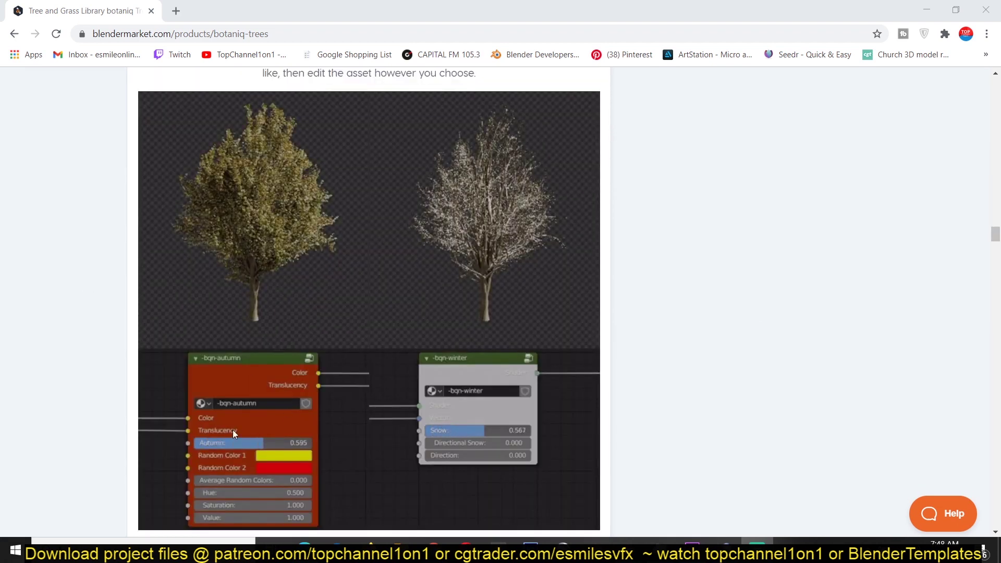
scroll(221, 248, "up", 1)
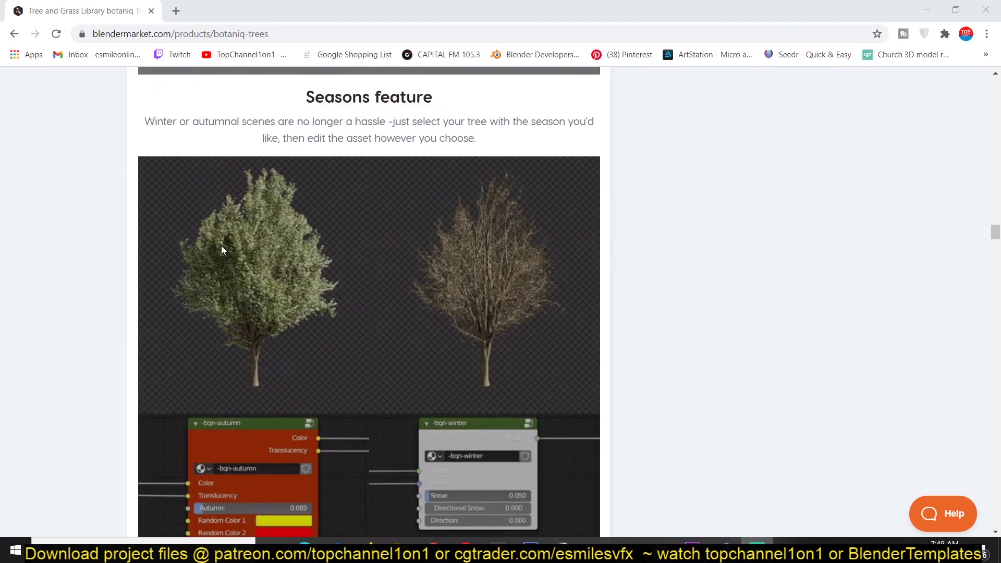
scroll(221, 244, "down", 4)
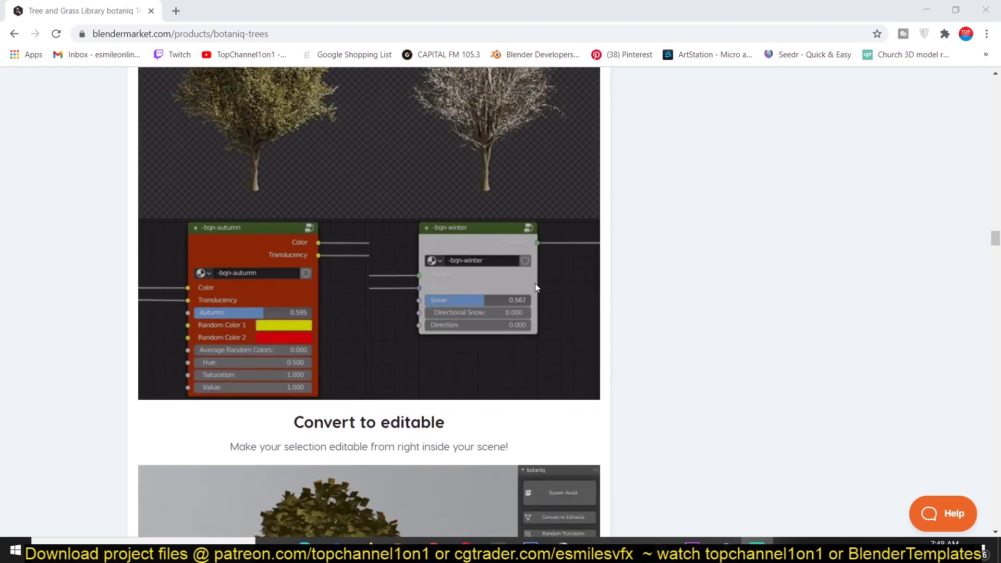
scroll(535, 283, "down", 10)
scroll(336, 266, "down", 2)
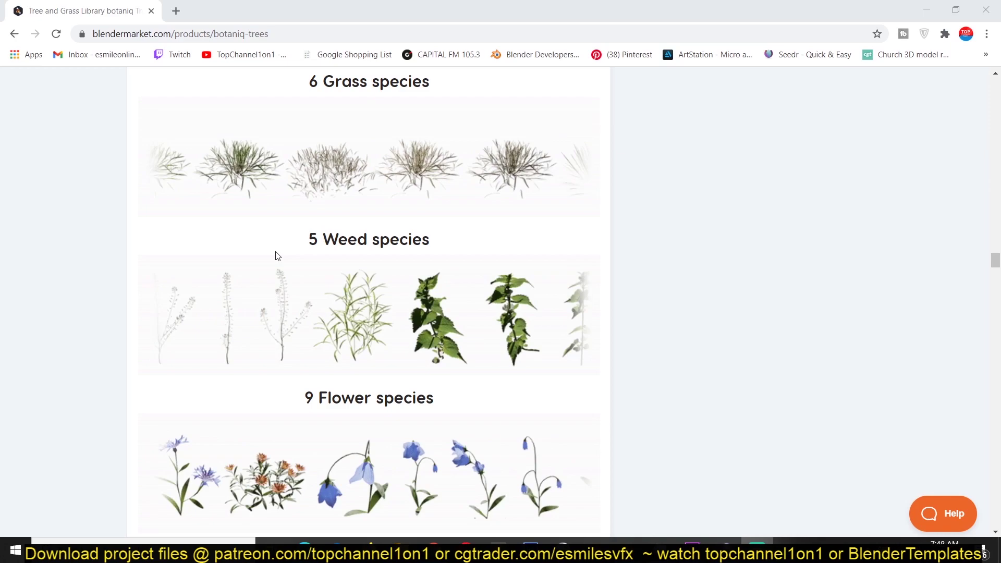
scroll(365, 219, "down", 8)
scroll(449, 199, "up", 4)
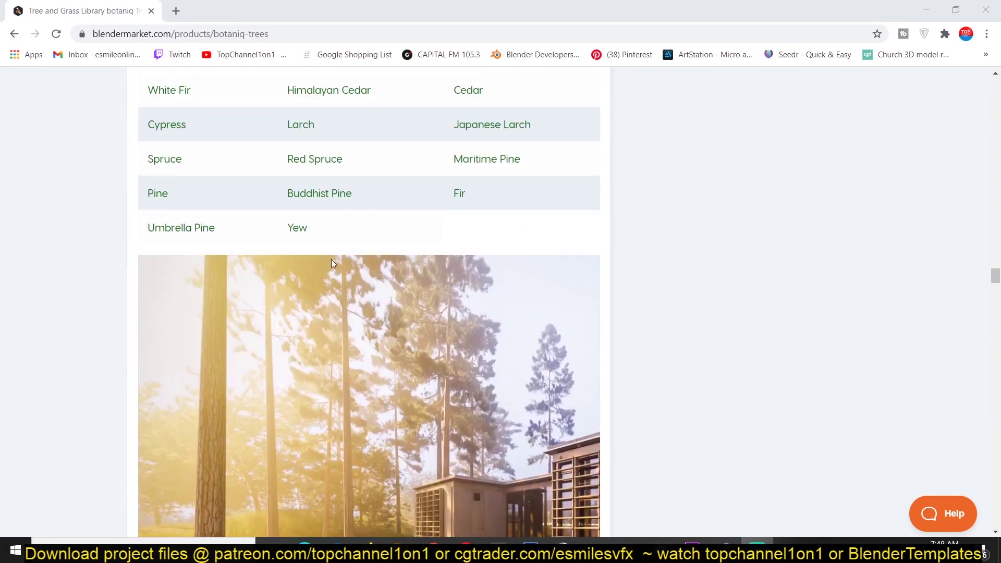
scroll(349, 257, "down", 11)
scroll(398, 260, "down", 2)
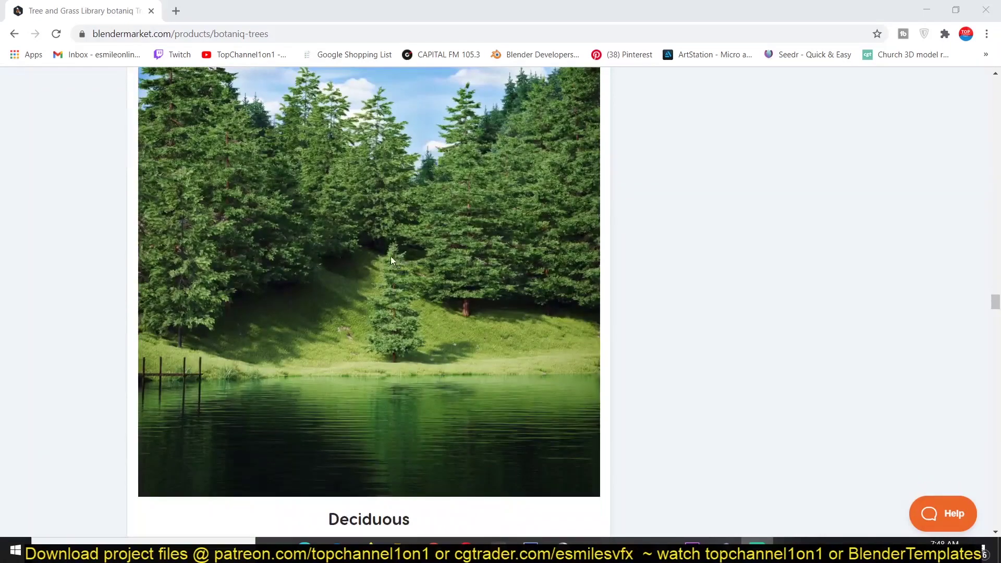
scroll(390, 255, "up", 10)
scroll(390, 254, "down", 3)
scroll(362, 261, "up", 3)
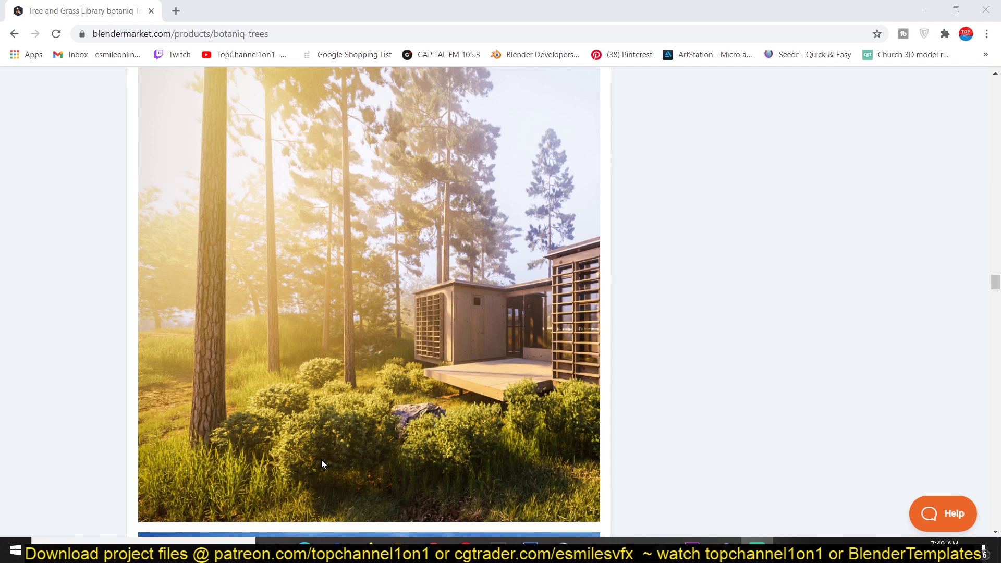
Save the pine forest lake image as a JPEG into Desktop > all textures, then return to Blender
scroll(321, 459, "down", 15)
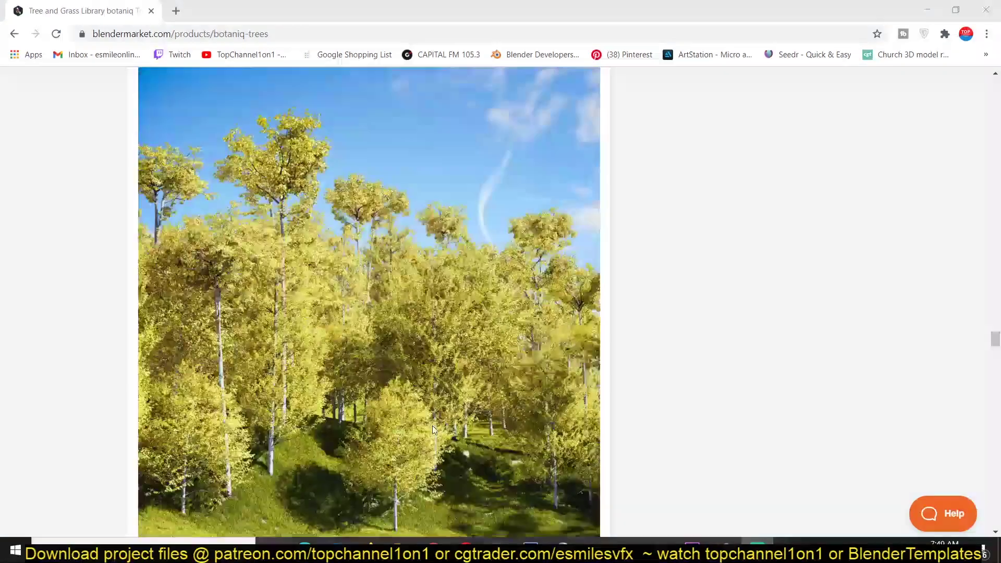
scroll(433, 425, "down", 3)
scroll(433, 423, "up", 8)
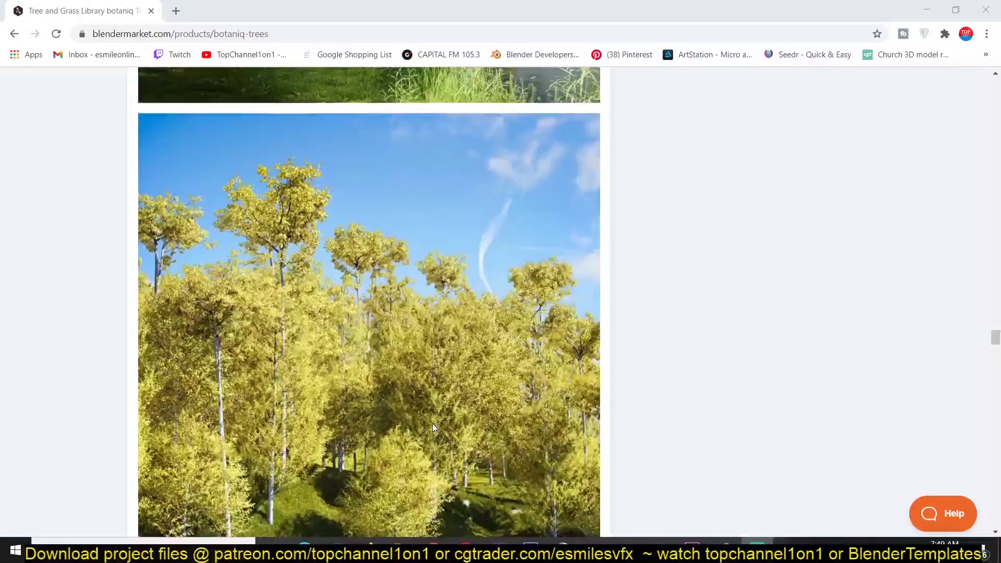
scroll(367, 424, "down", 1)
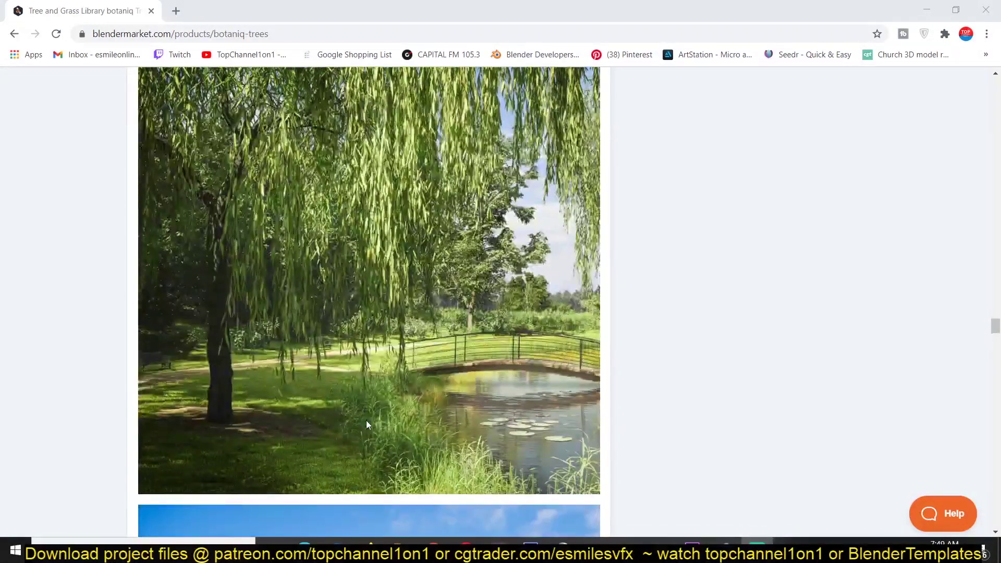
scroll(354, 286, "up", 10)
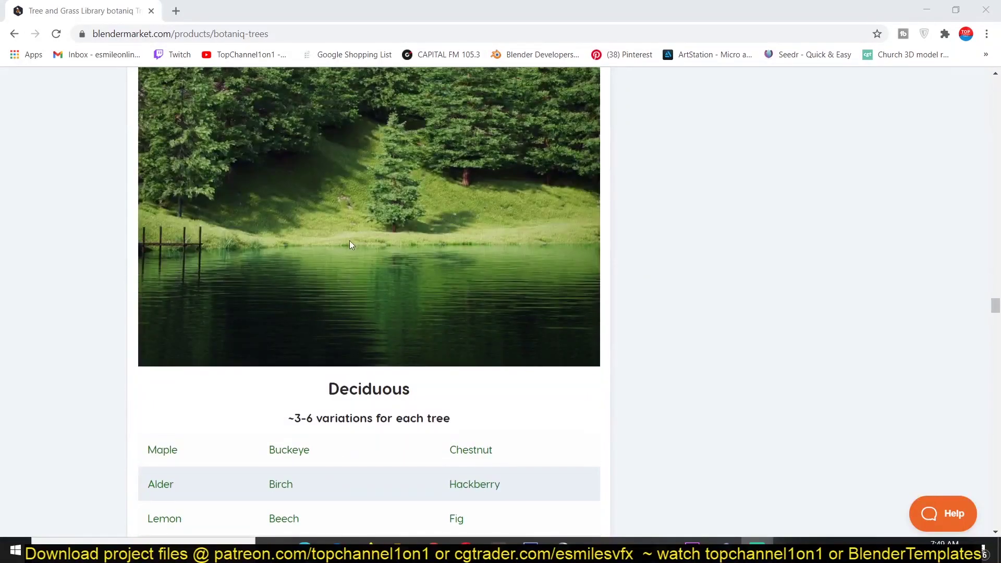
scroll(338, 255, "up", 3)
right_click(402, 249)
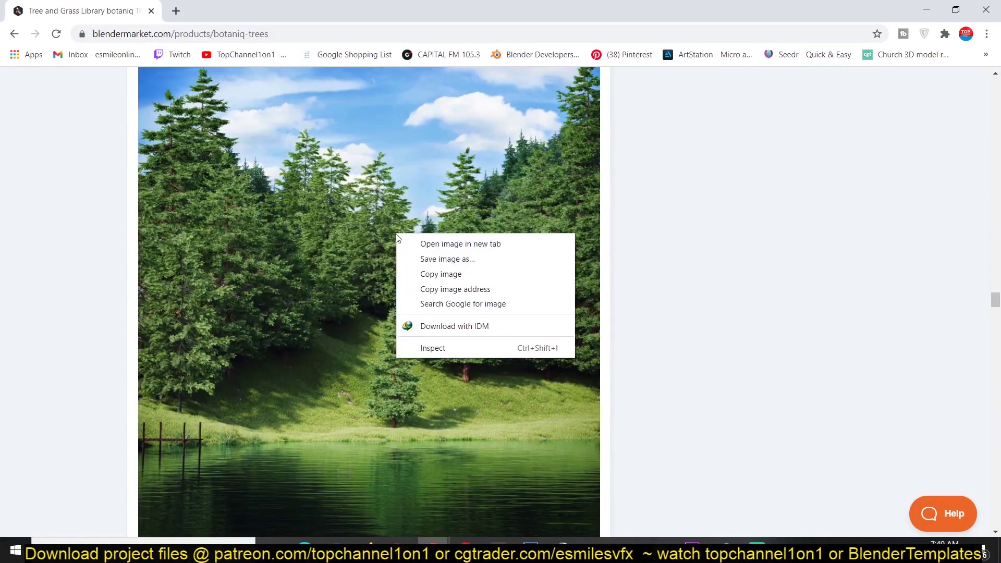
left_click(438, 258)
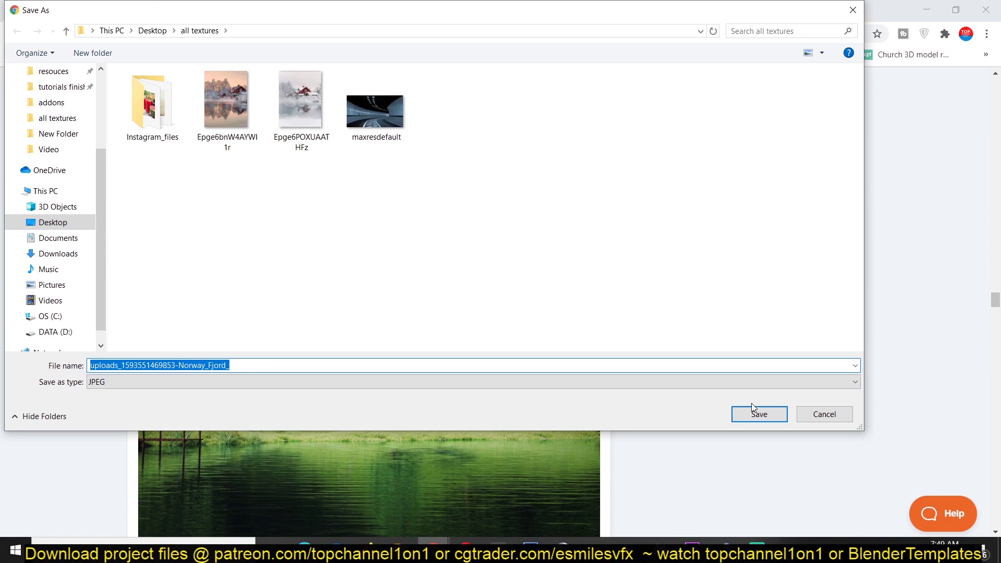
left_click(756, 413)
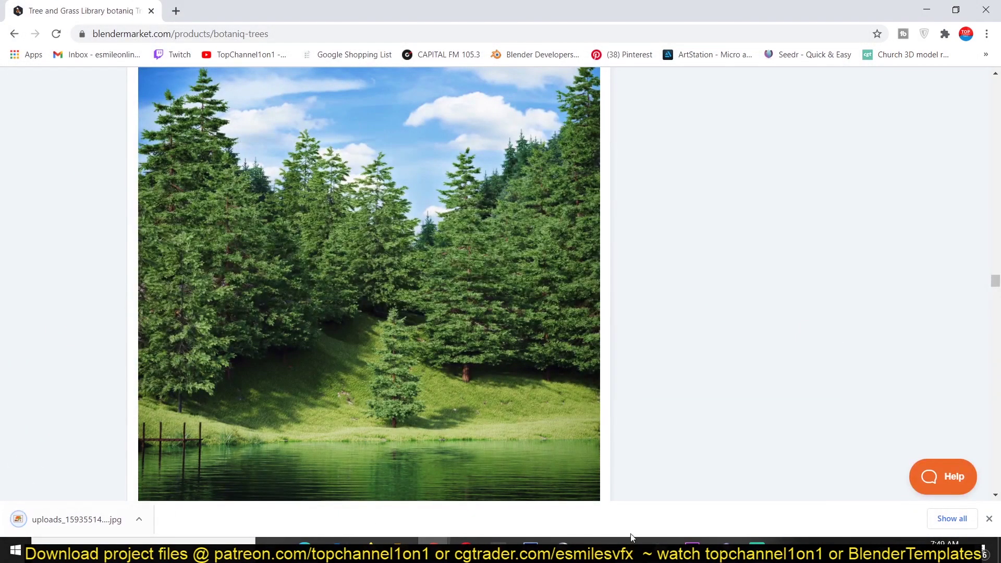
mouse_move(631, 545)
left_click(554, 490)
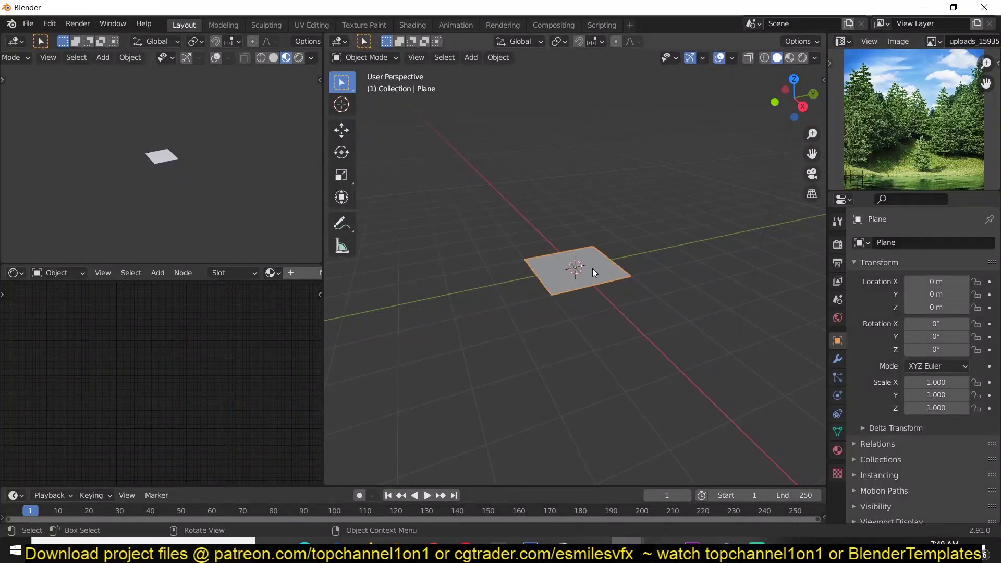
Scale the plane up to 4.823 and give it a Multires modifier
key("s")
left_click(749, 291)
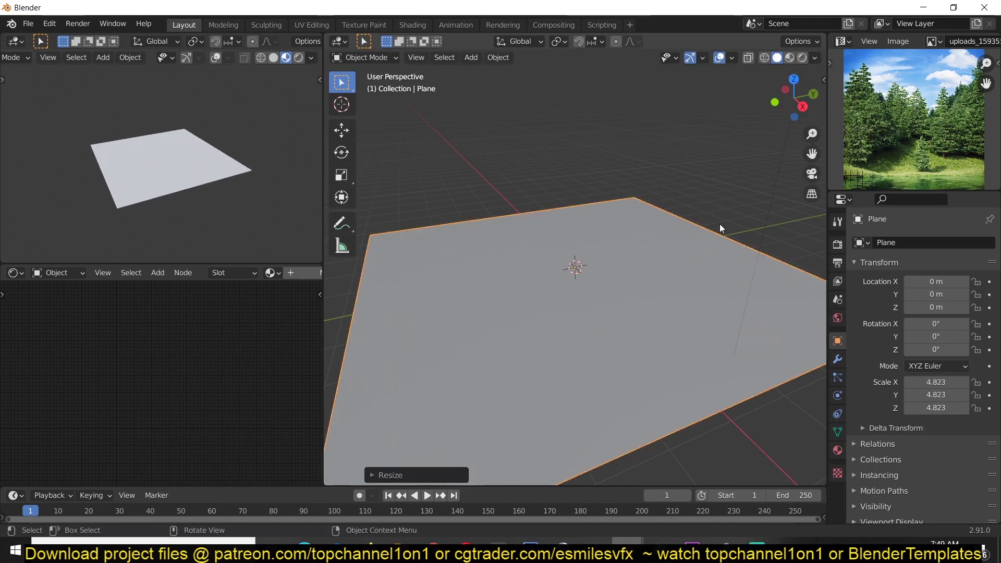
left_click(838, 359)
left_click(912, 243)
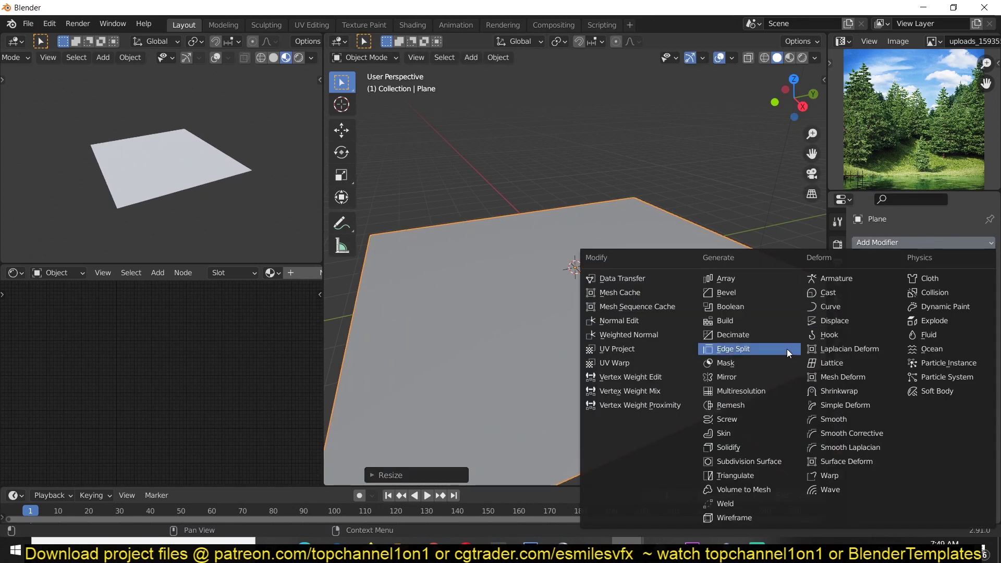
left_click(747, 392)
left_click(912, 379)
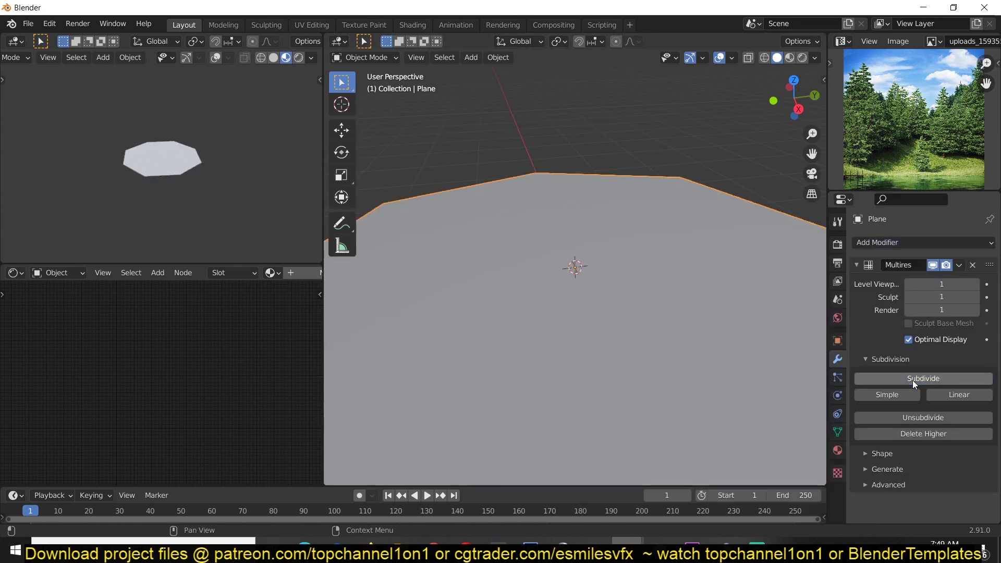
key("ctrl+z")
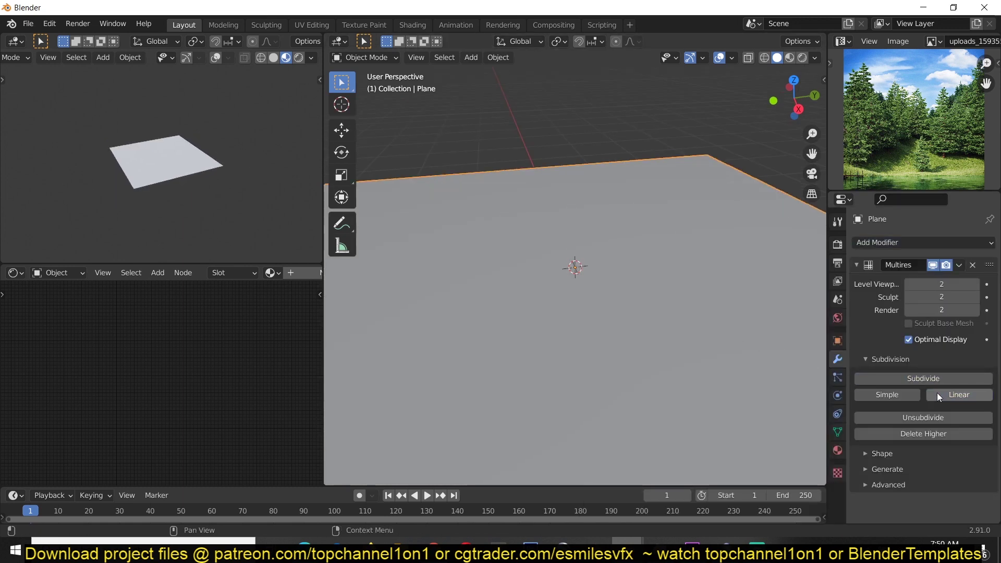
Add a Displace modifier using a Clouds texture and view the hilly terrain through the camera
left_click(881, 243)
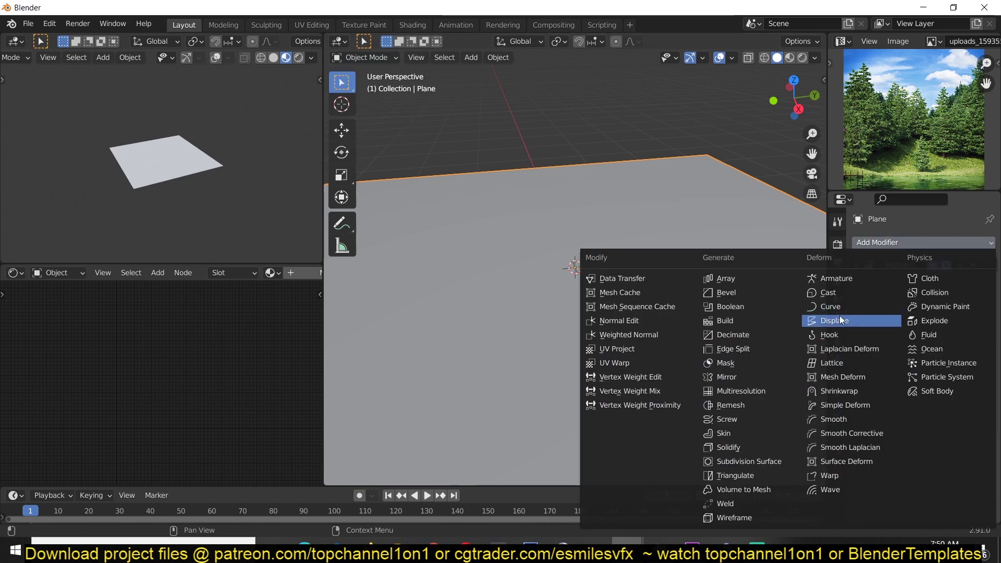
left_click(841, 321)
left_click(988, 303)
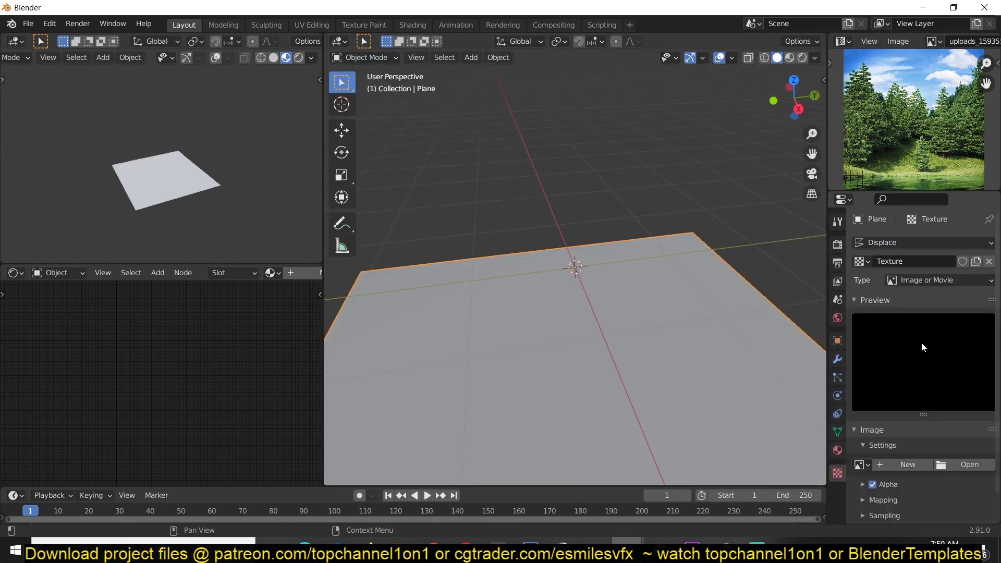
left_click(925, 280)
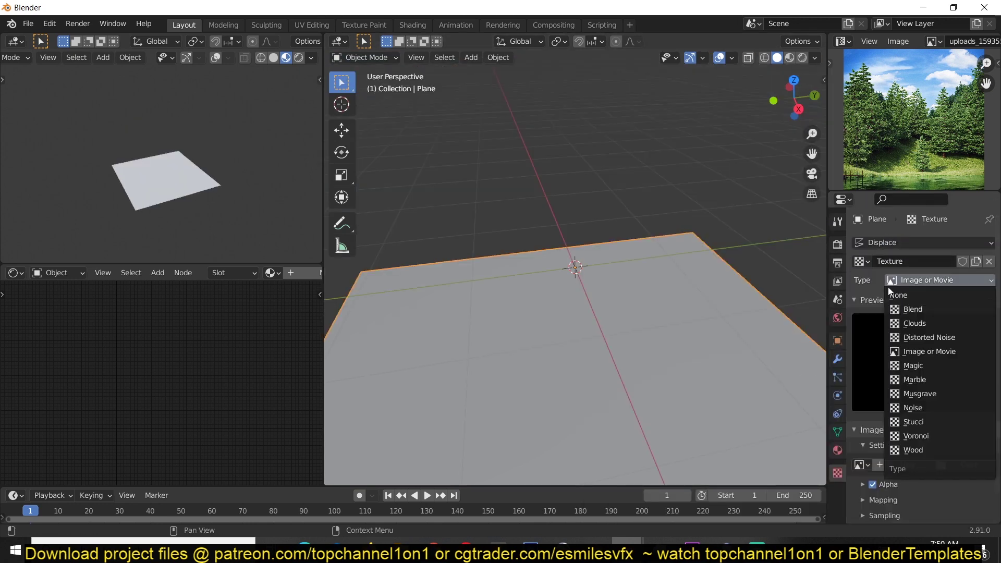
left_click(915, 327)
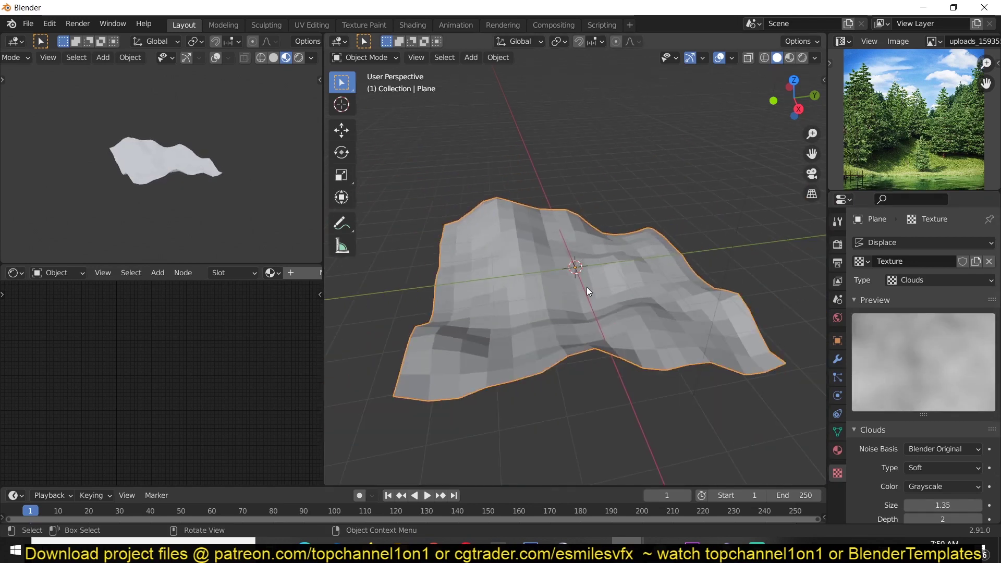
right_click(586, 288)
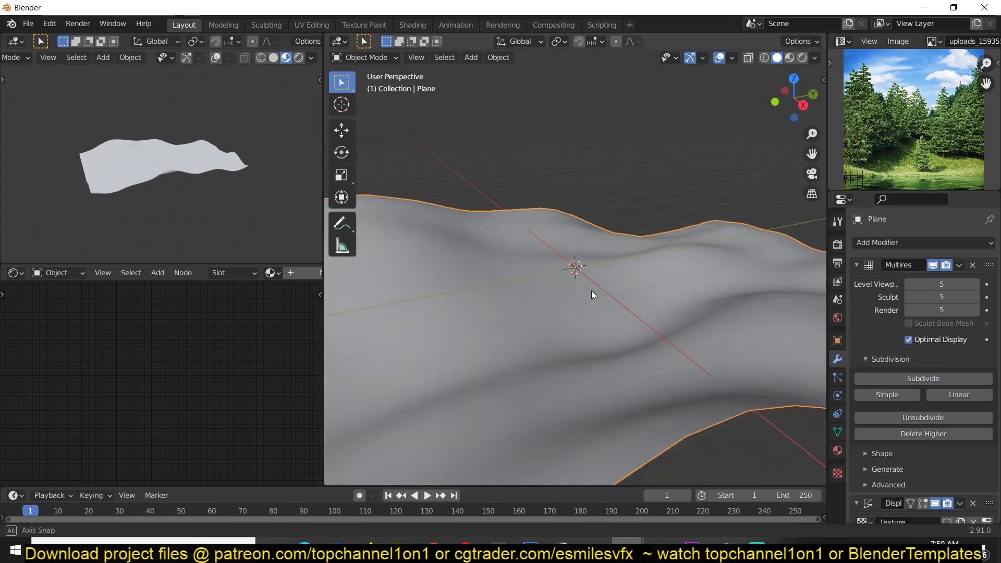
middle_click_drag(591, 290, 538, 221)
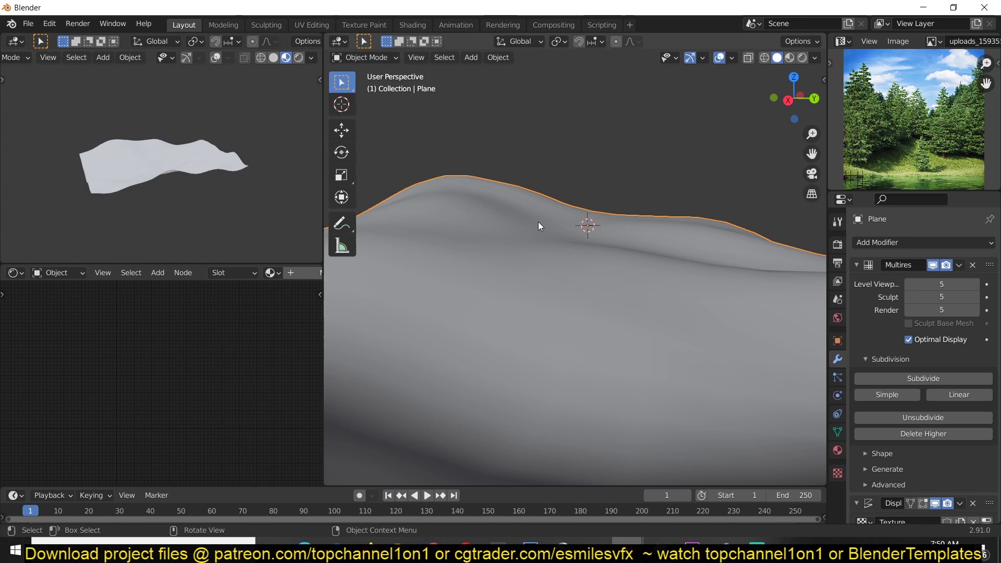
key("ctrl+alt+KP_0")
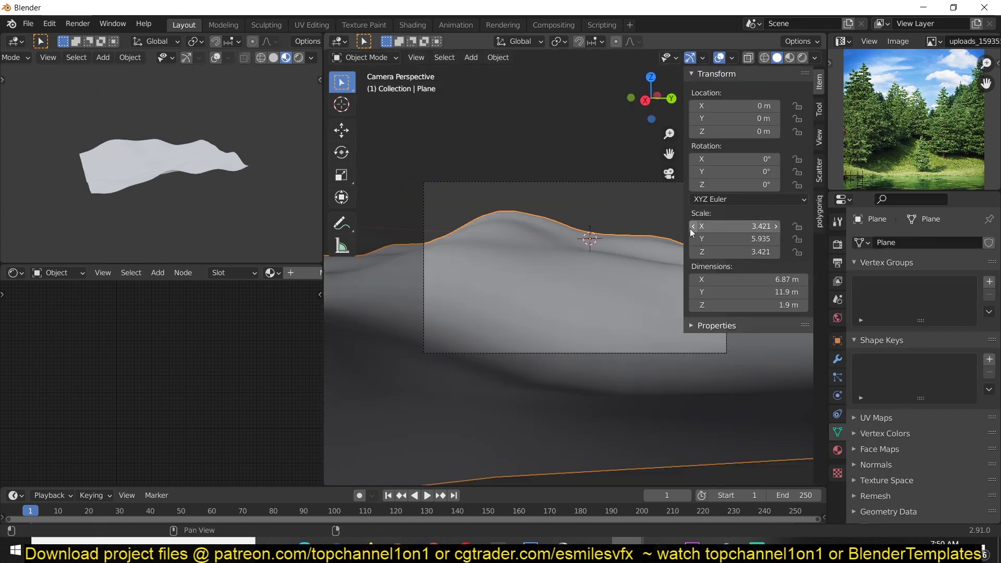
Install the botaniq_full-6.0_2.zip add-on from the Add-ons page of Preferences
key("n")
left_click(49, 23)
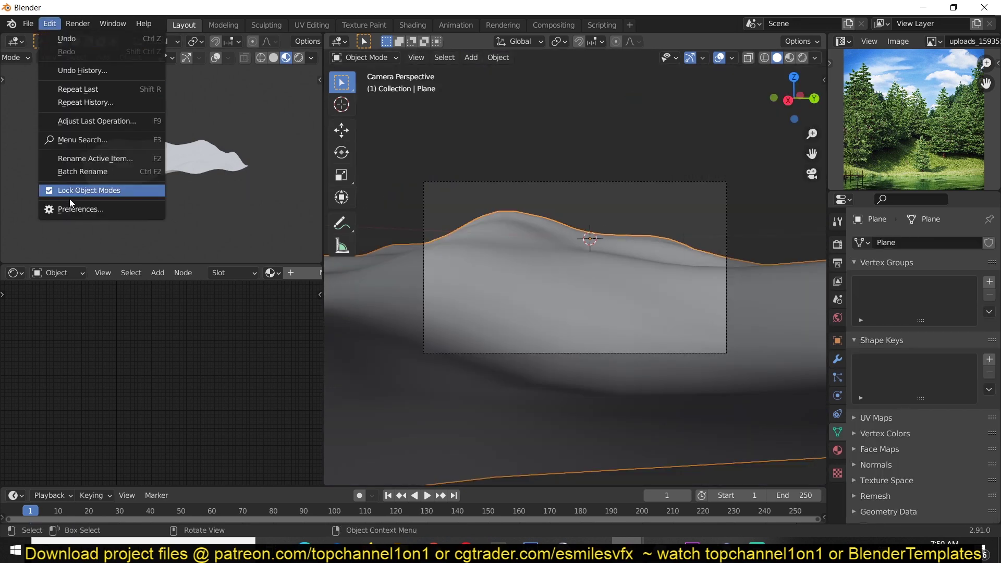
left_click(78, 208)
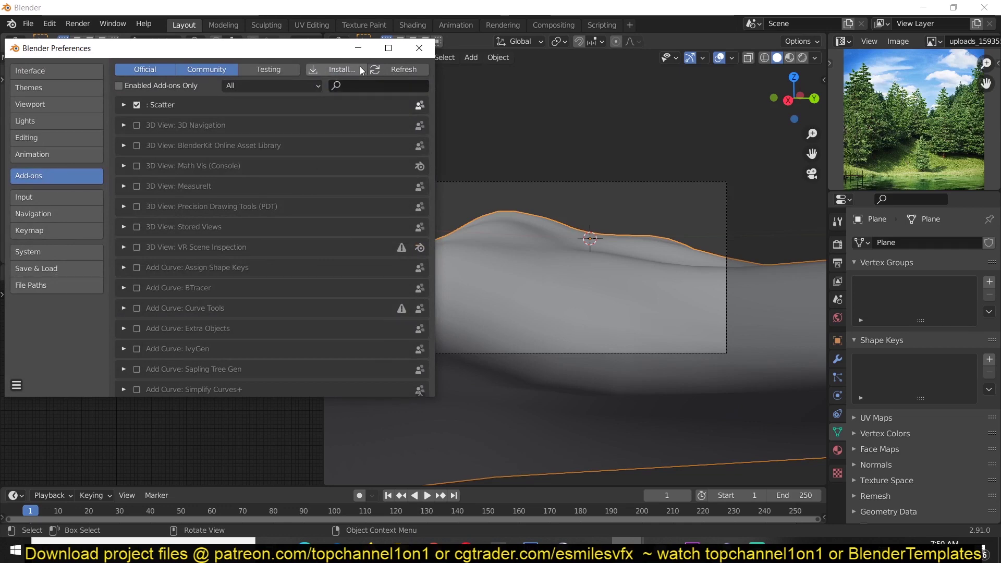
left_click(360, 67)
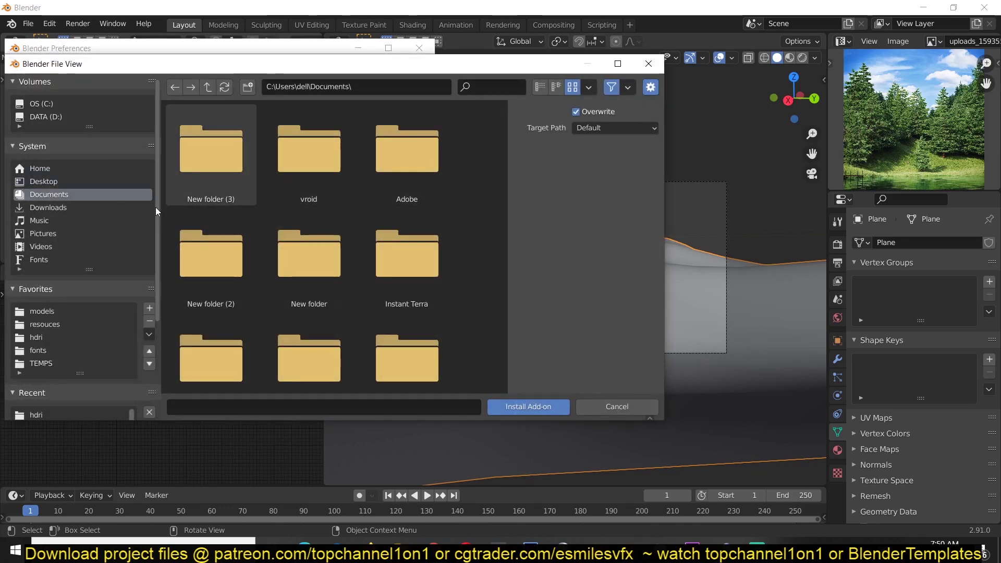
left_click(417, 186)
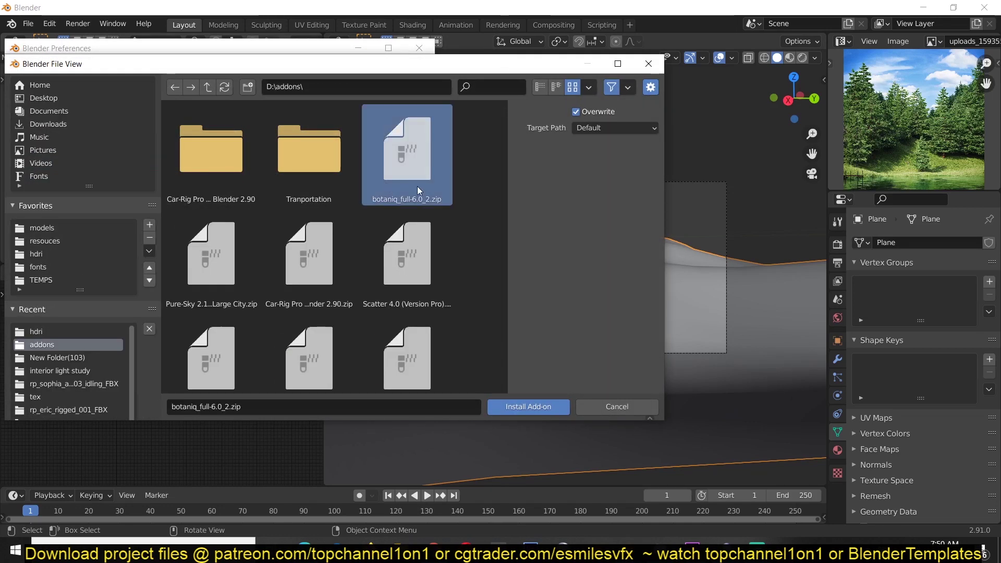
left_click(548, 409)
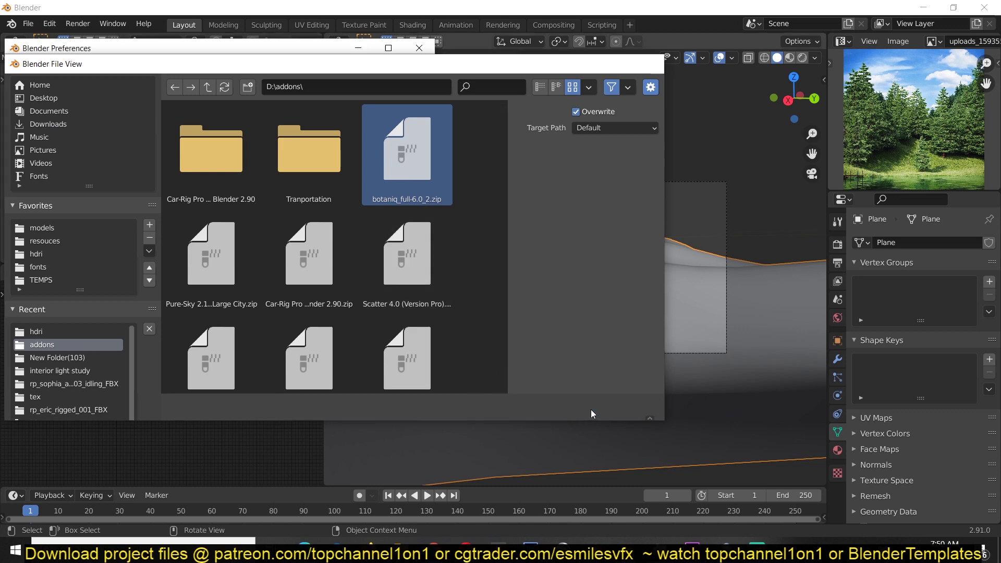
Search the add-ons for 'bo' to confirm botaniq_full is enabled, then close Preferences
left_click(359, 87)
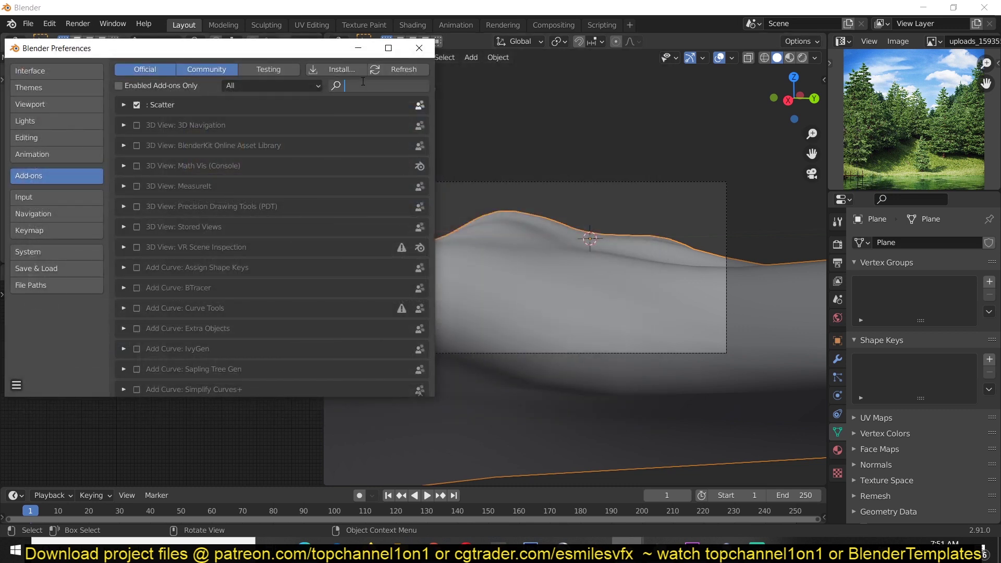
type("bo")
key("Return")
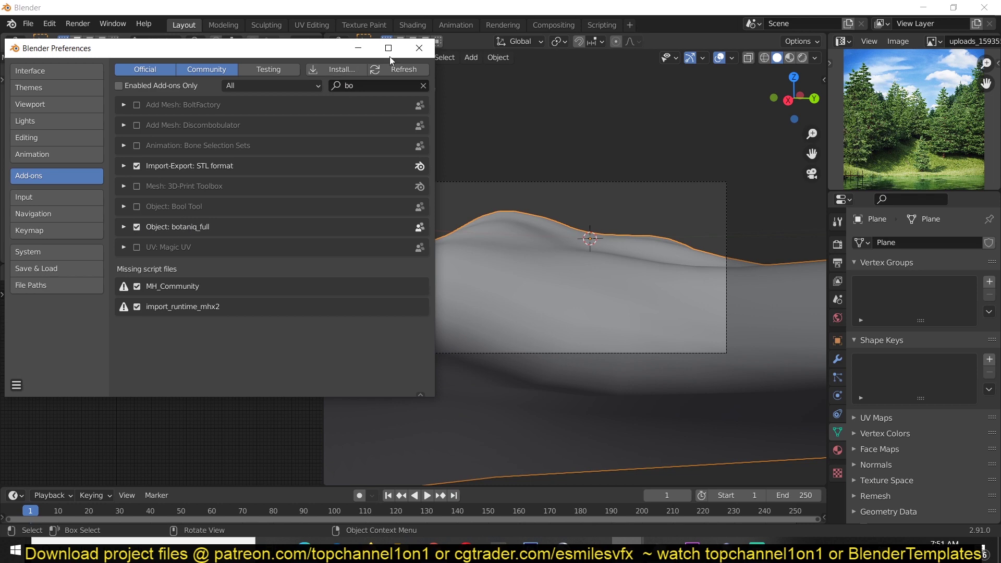
left_click(419, 48)
Open the botaniq Spawn Asset options and preview the coniferous tree assets
key("n")
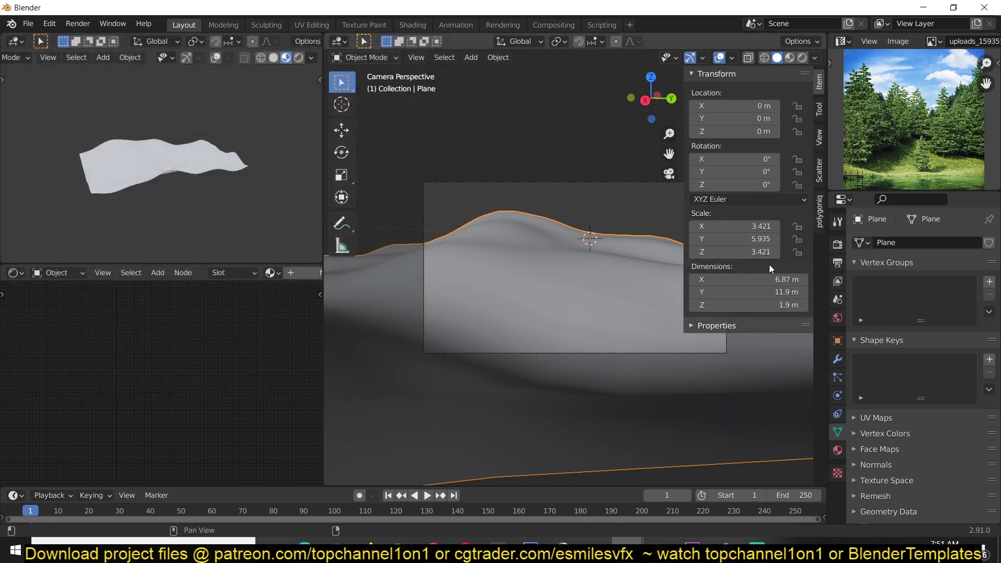
scroll(768, 265, "down", 4, "ctrl")
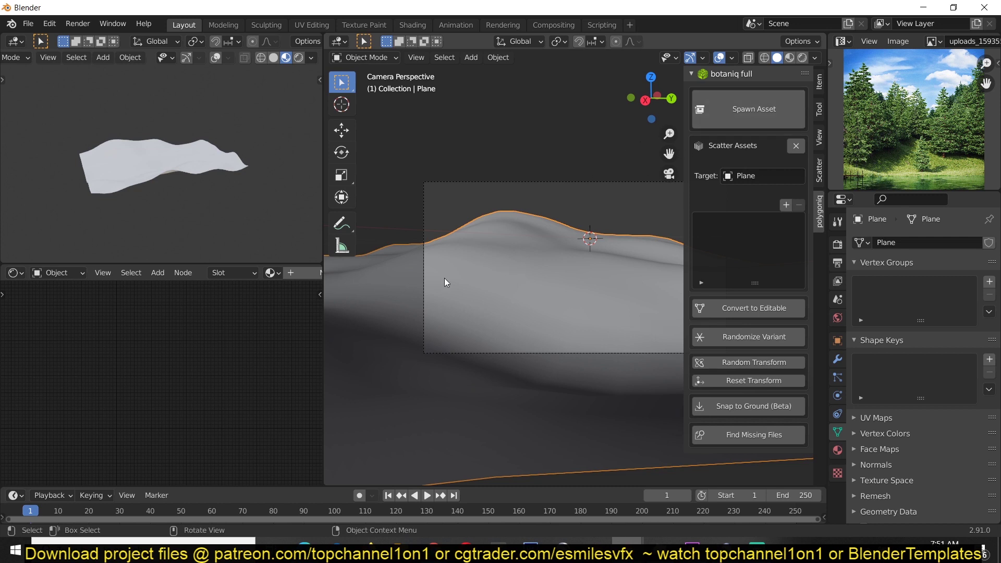
left_click(757, 110)
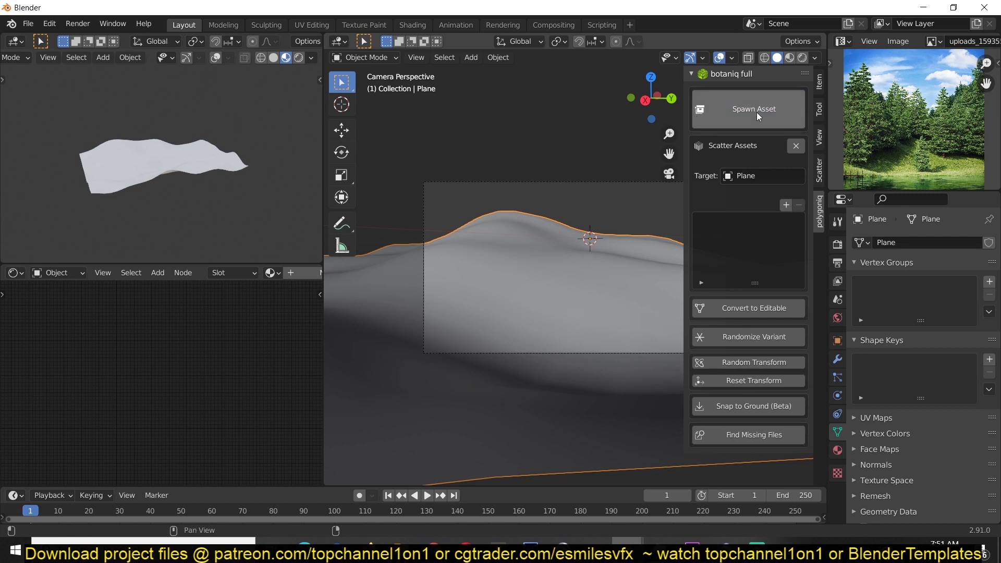
left_click(756, 112)
left_click(757, 165)
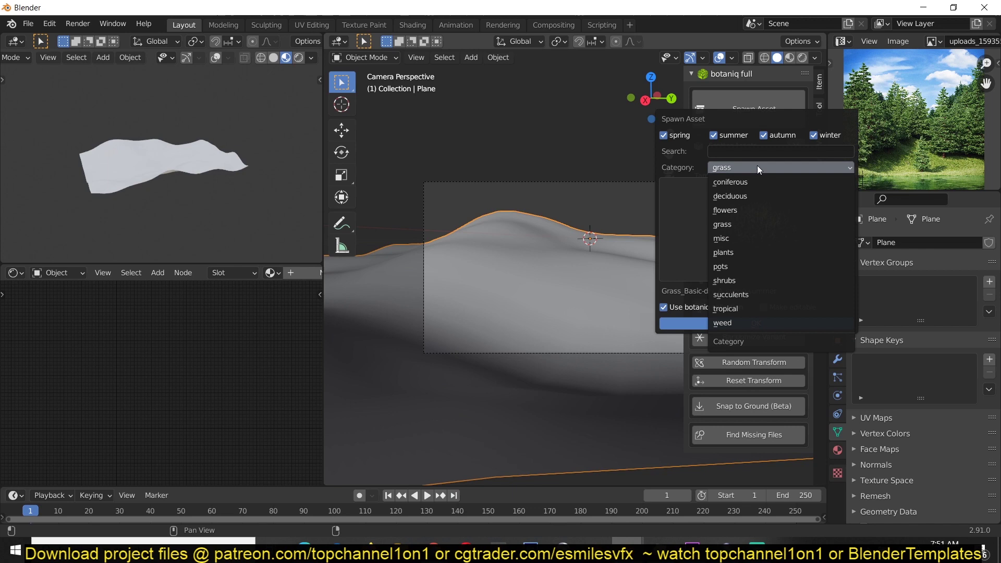
left_click(757, 165)
left_click(751, 168)
left_click(730, 187)
left_click(719, 196)
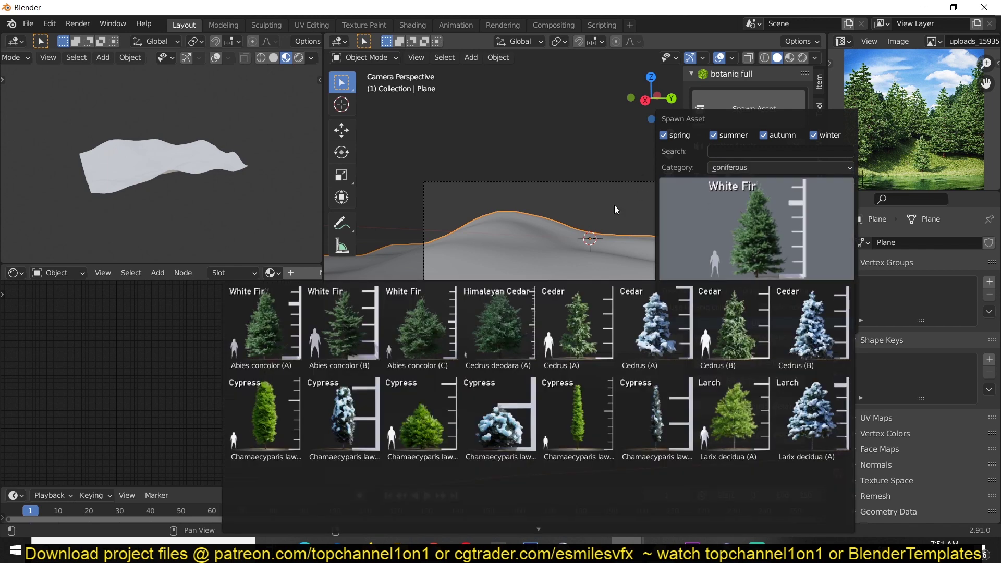
Preview the flower and succulent asset thumbnails
left_click(768, 166)
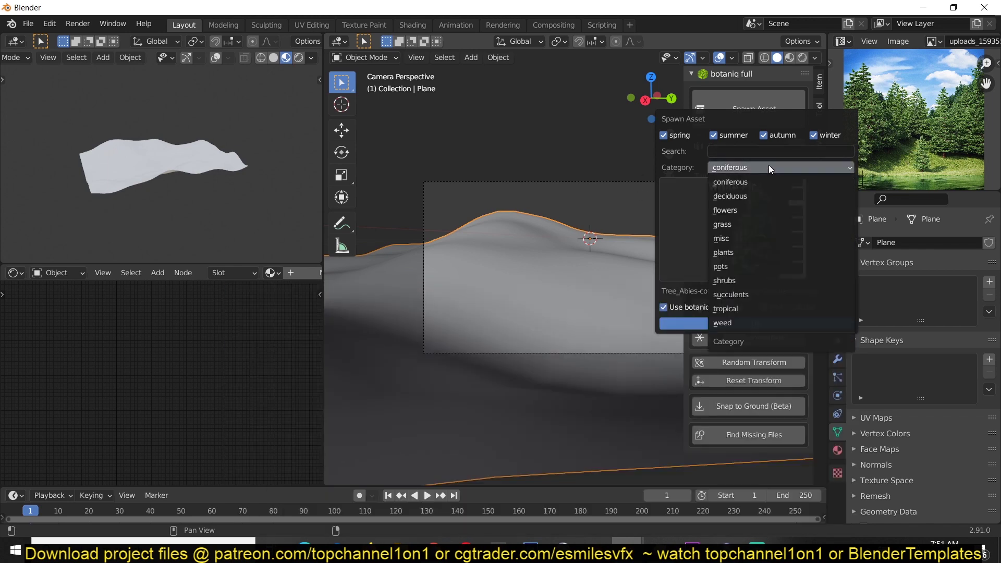
left_click(750, 209)
left_click(766, 226)
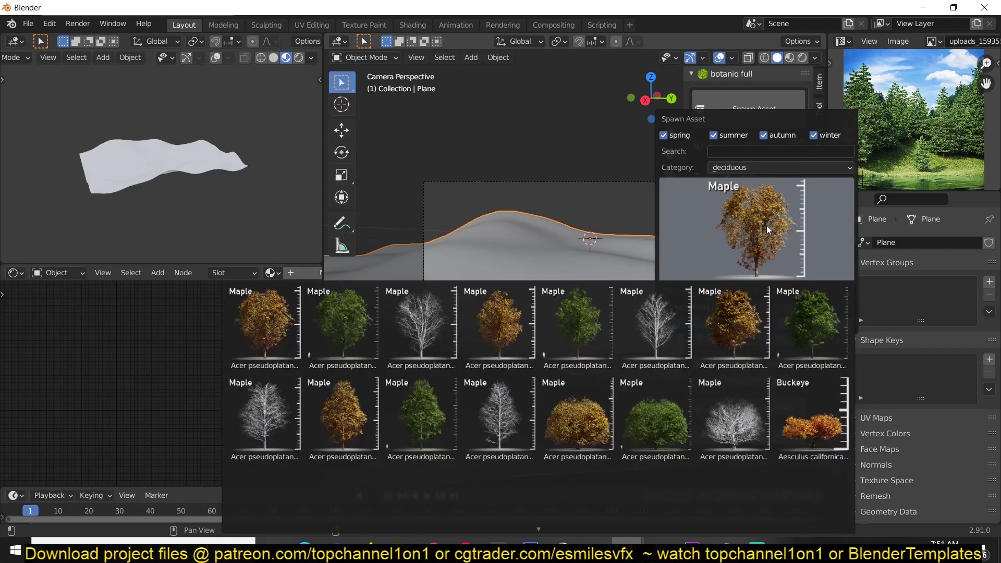
left_click(823, 166)
scroll(774, 192, "down", 3)
left_click(747, 292)
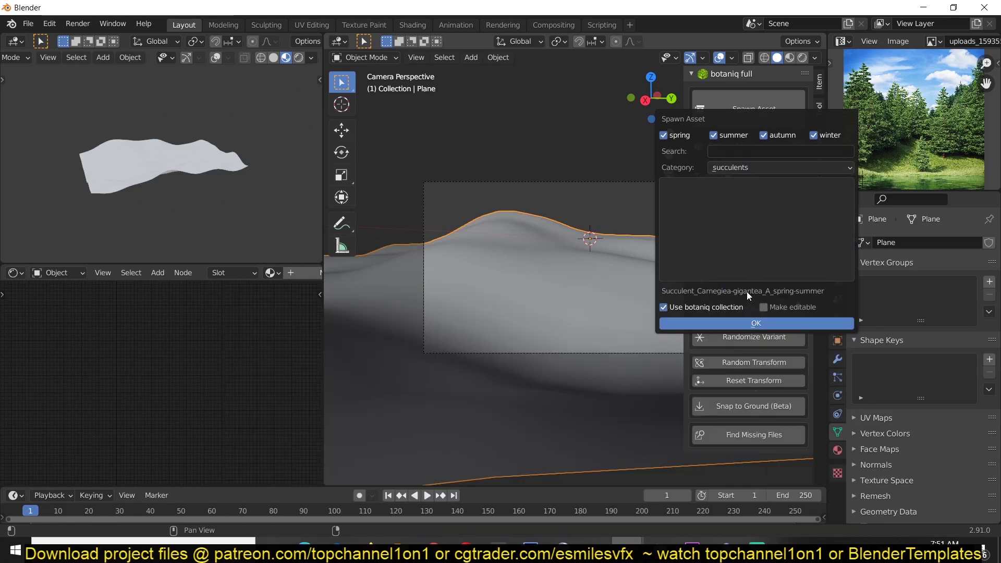
left_click(743, 249)
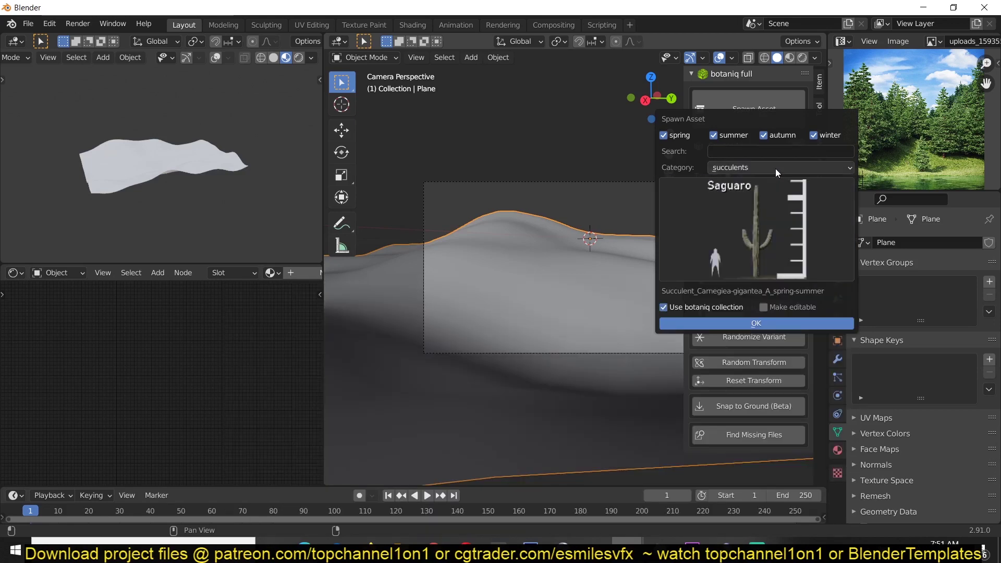
Switch back to the grass category and spawn the Grass_Basic-dry_A_spring-summer asset
left_click(775, 167)
left_click(732, 237)
left_click(774, 168)
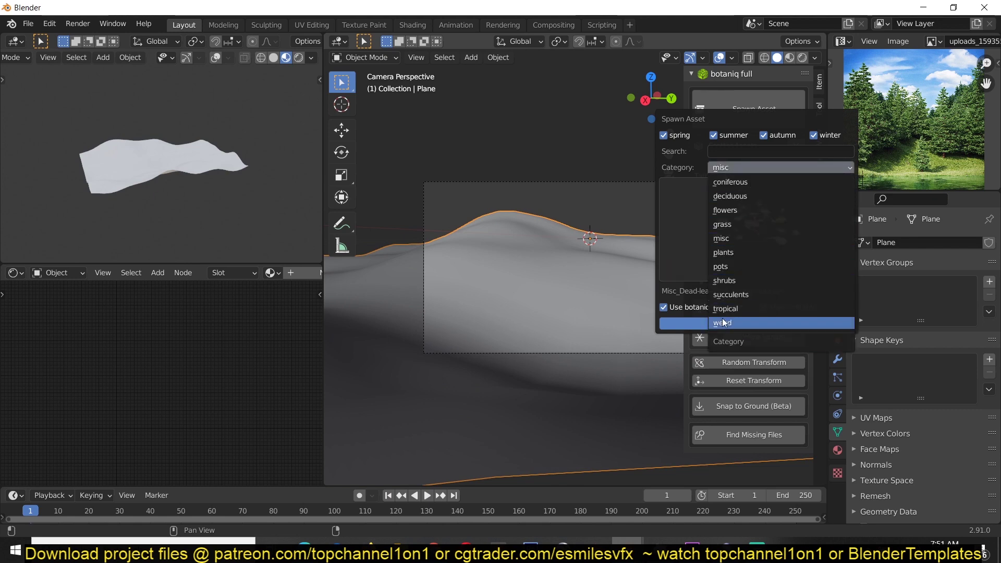
left_click(732, 225)
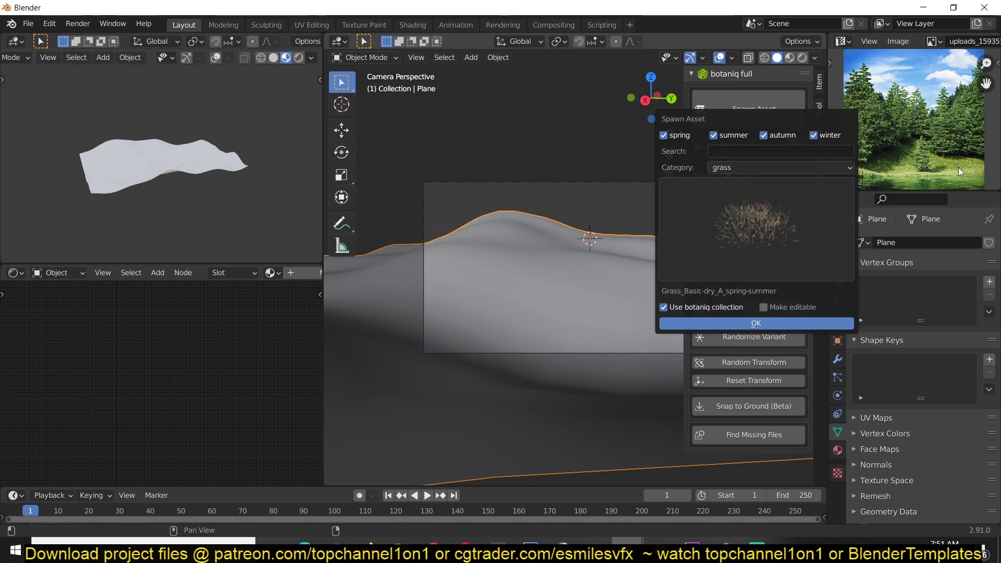
left_click(751, 323)
scroll(929, 151, "up", 3)
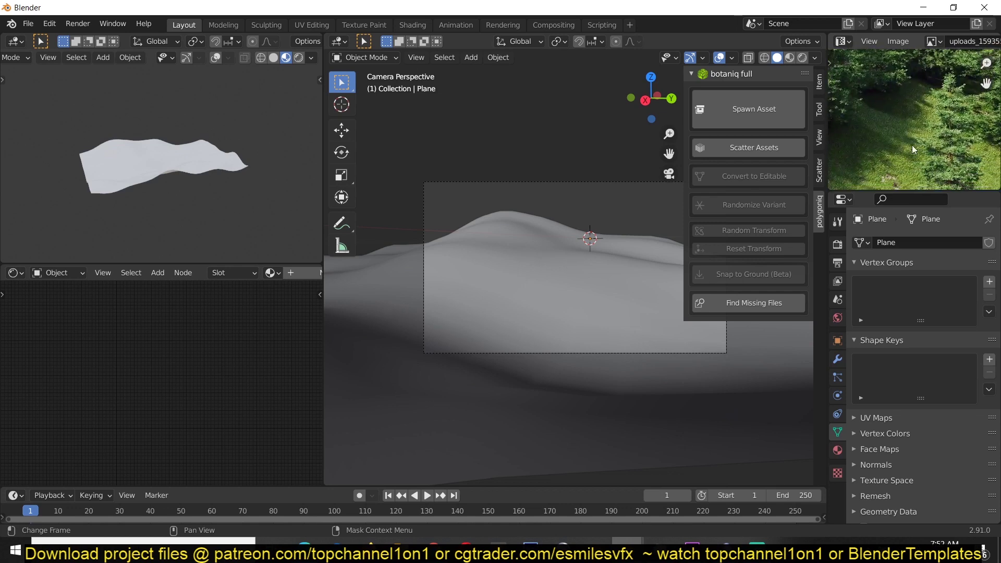
middle_click_drag(912, 145, 928, 102)
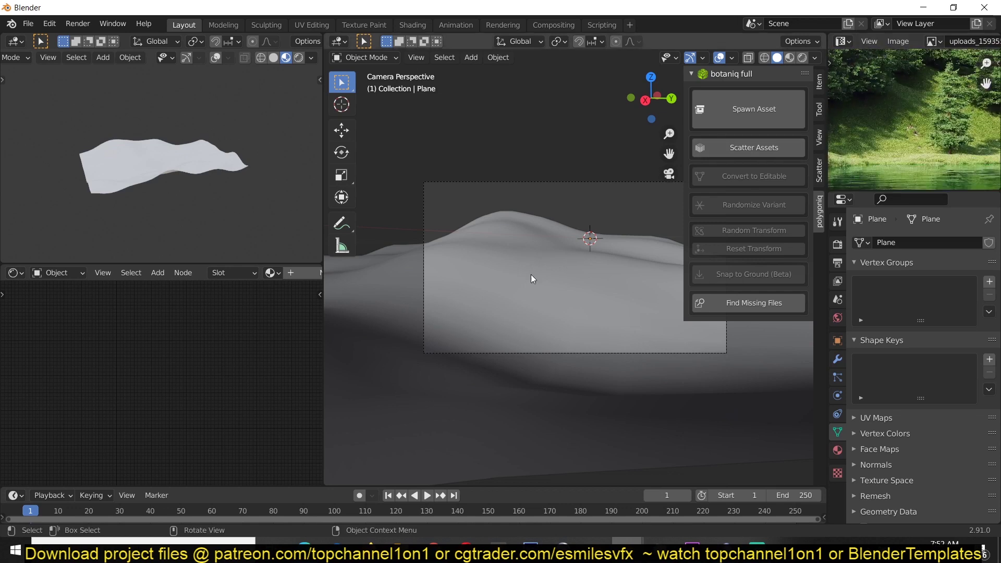
Select the terrain plane and scatter the Grass Basic (A) asset over it with Scatter Assets
left_click(514, 243)
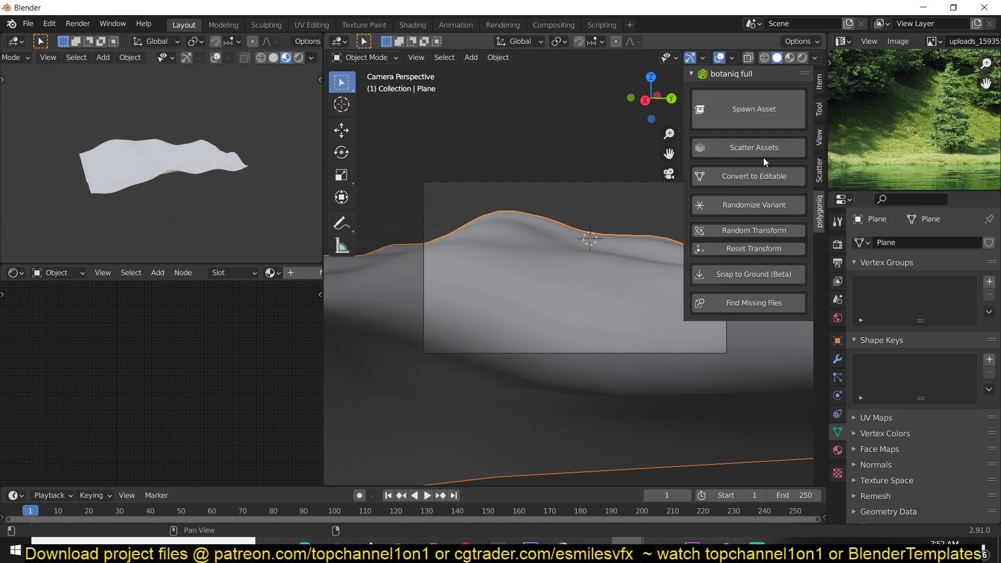
left_click(766, 154)
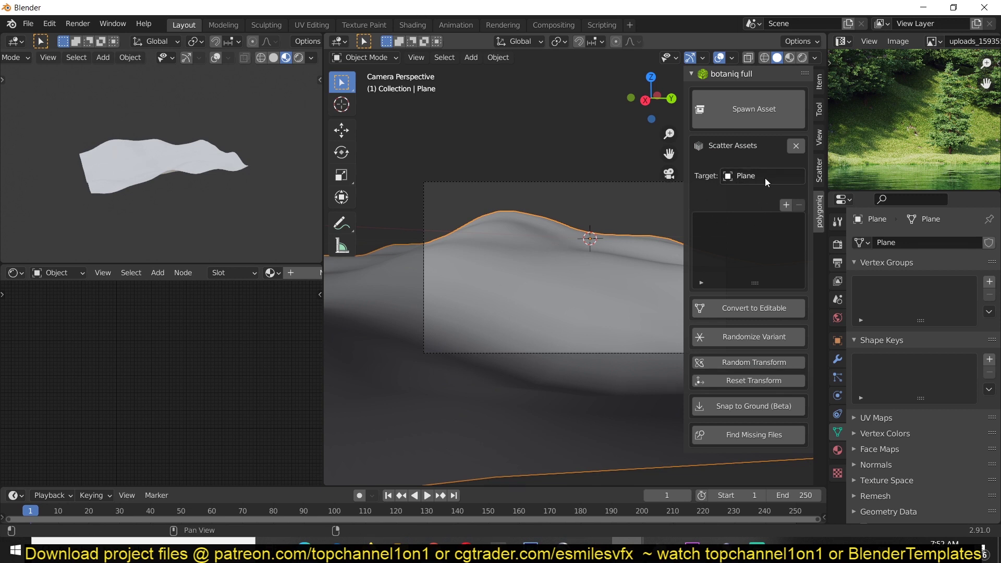
left_click(786, 204)
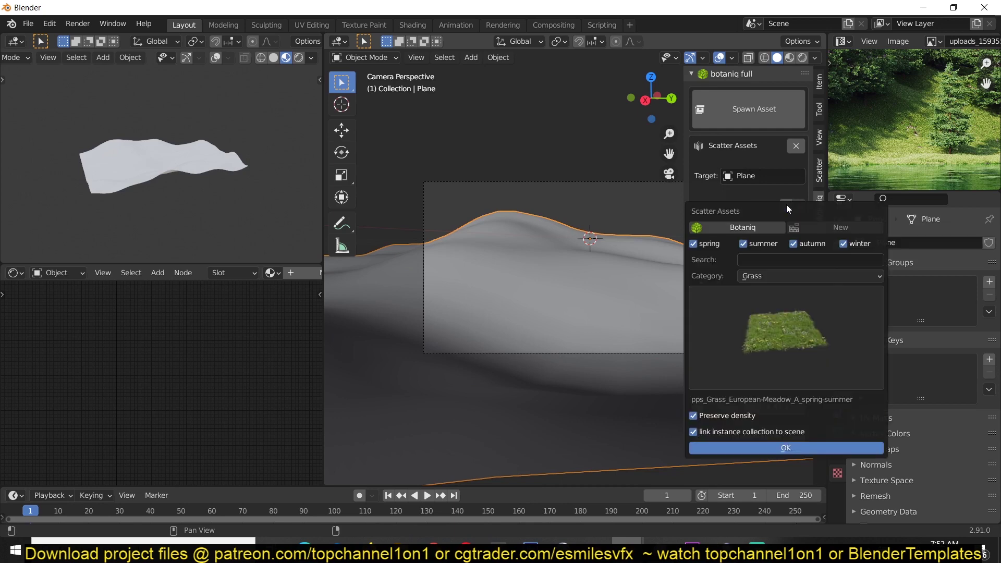
left_click(778, 332)
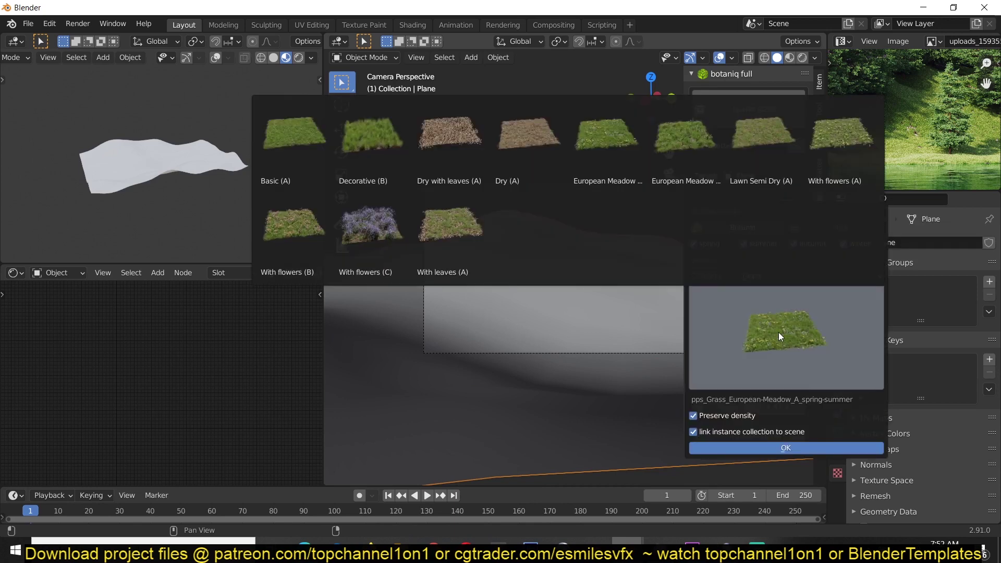
left_click(317, 145)
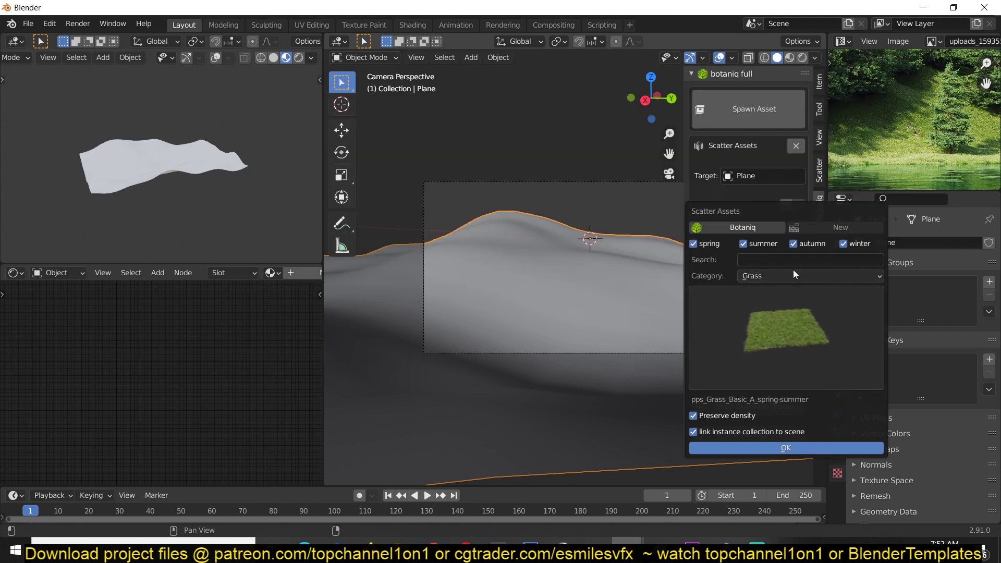
left_click(812, 448)
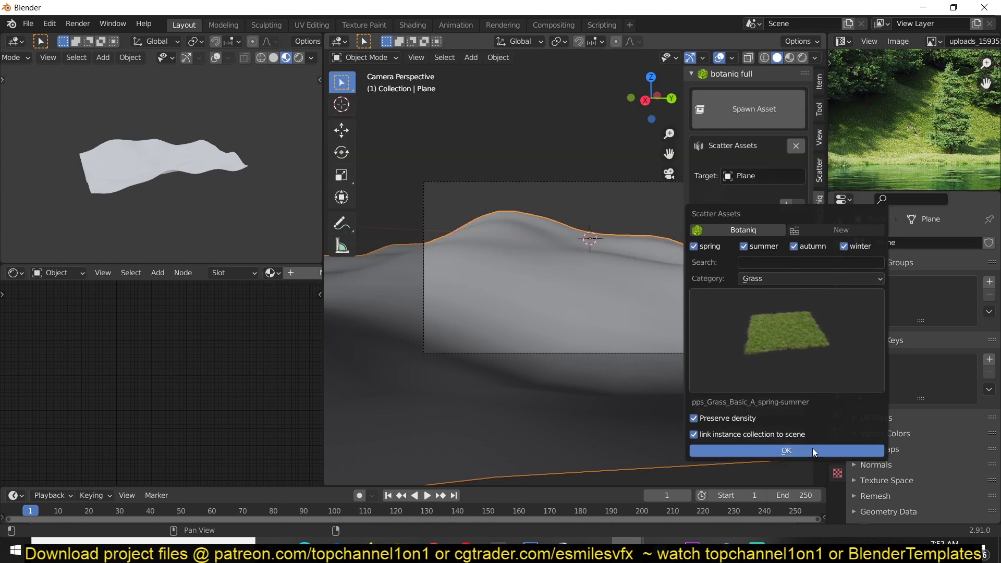
middle_click_drag(582, 316, 582, 312)
Add a second scatter layer of Grass_Lawn-Semi-Dry to the terrain
key("KP_0")
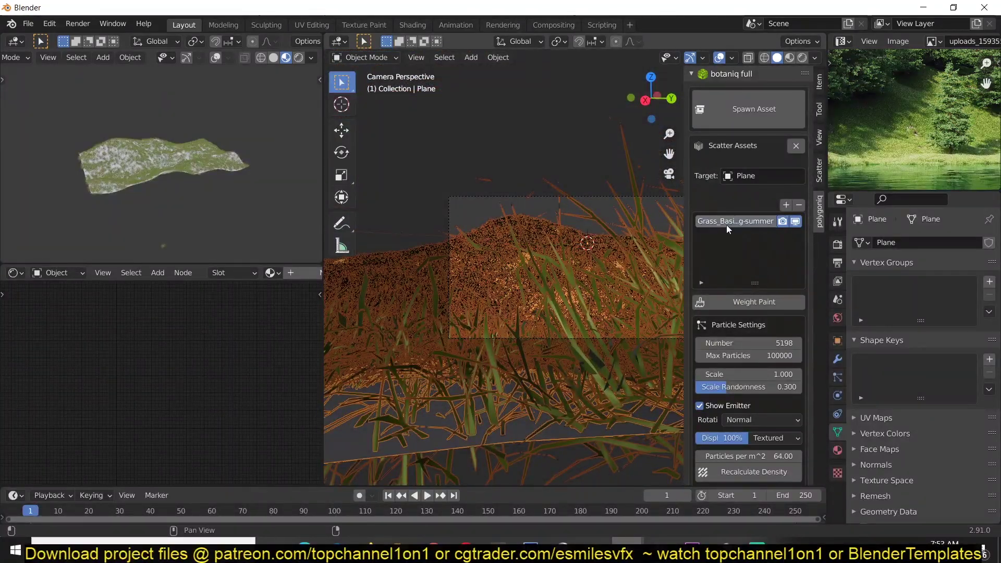
left_click(786, 204)
left_click(779, 311)
left_click(745, 138)
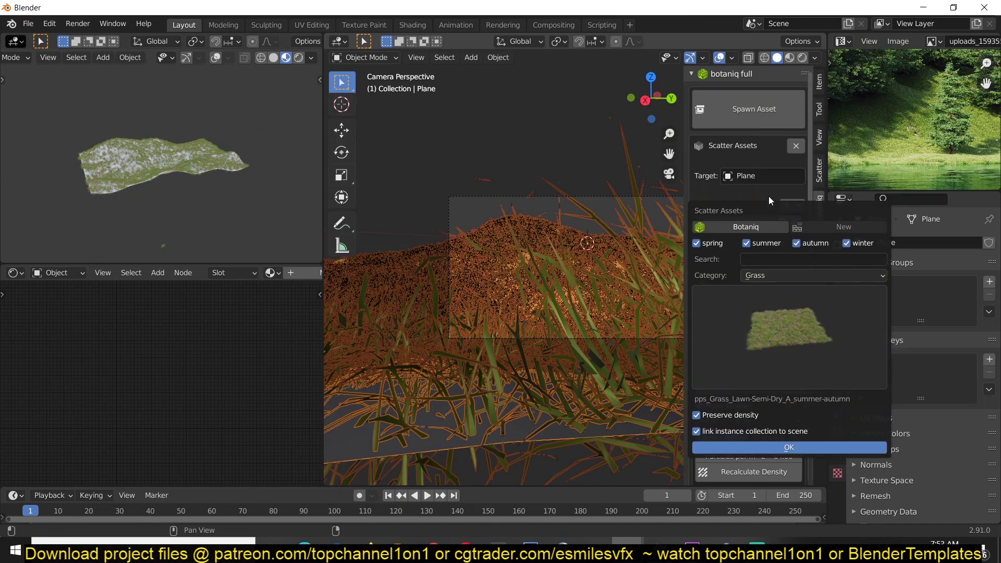
left_click(783, 446)
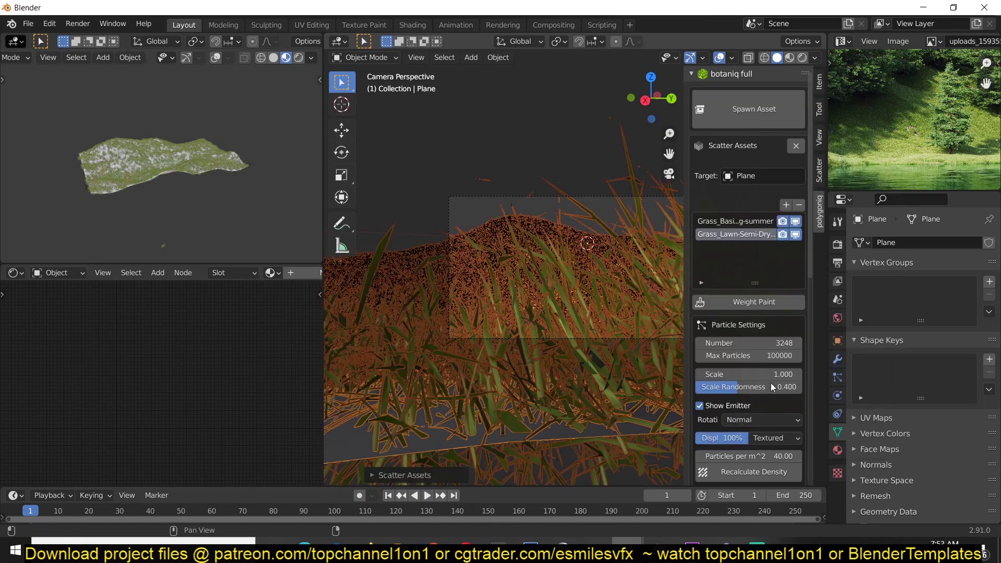
Toggle both grass scatters' viewport visibility and orbit around the grassy hill to inspect them
left_click(735, 221)
middle_click_drag(571, 268, 658, 253)
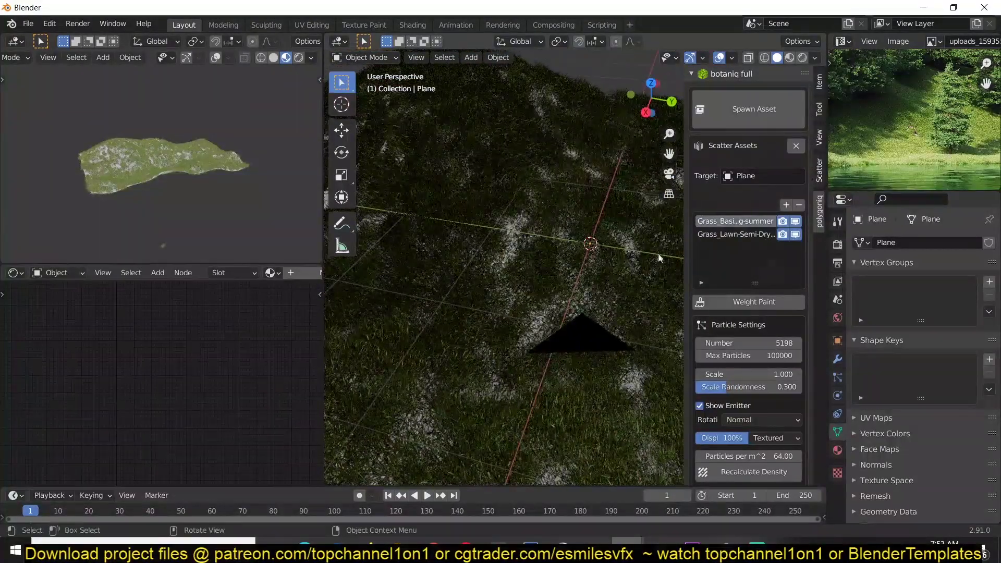
left_click(795, 234)
left_click(795, 221)
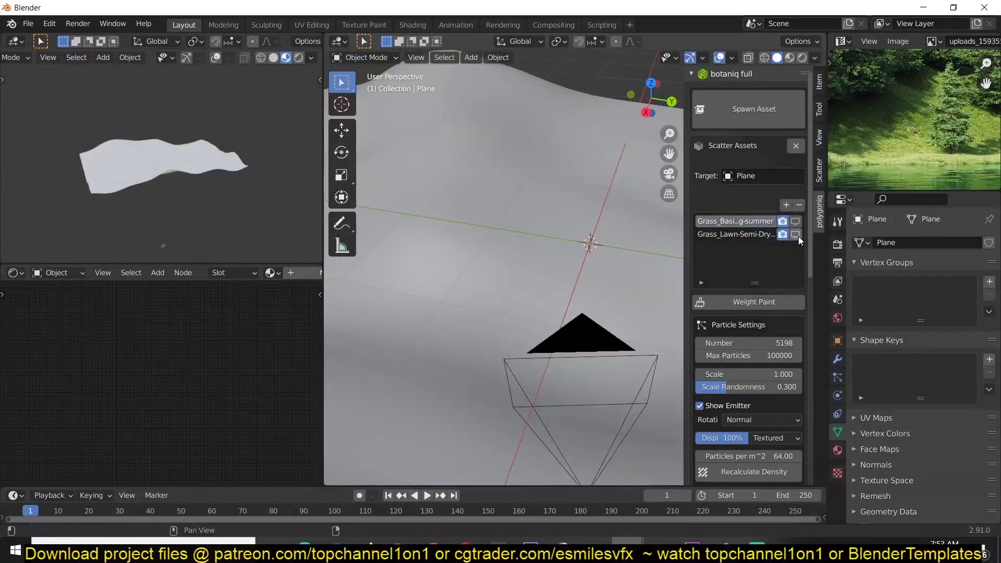
left_click(795, 234)
left_click(795, 221)
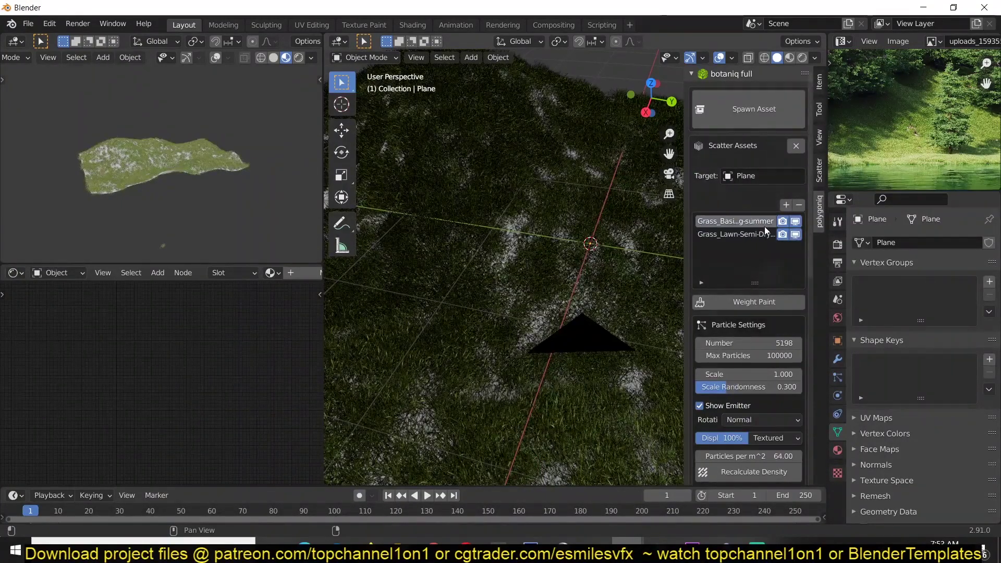
scroll(136, 164, "up", 5)
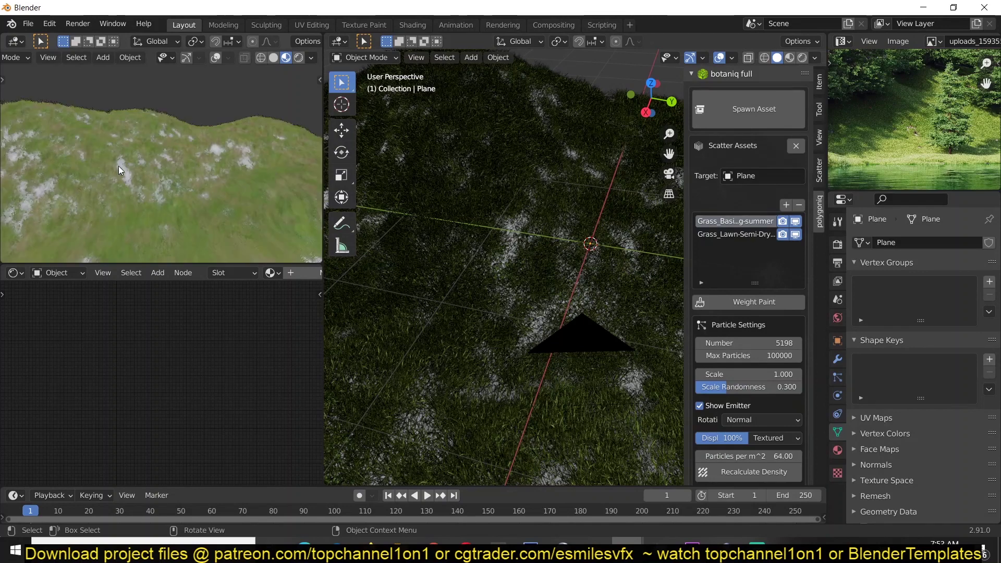
scroll(67, 148, "up", 3)
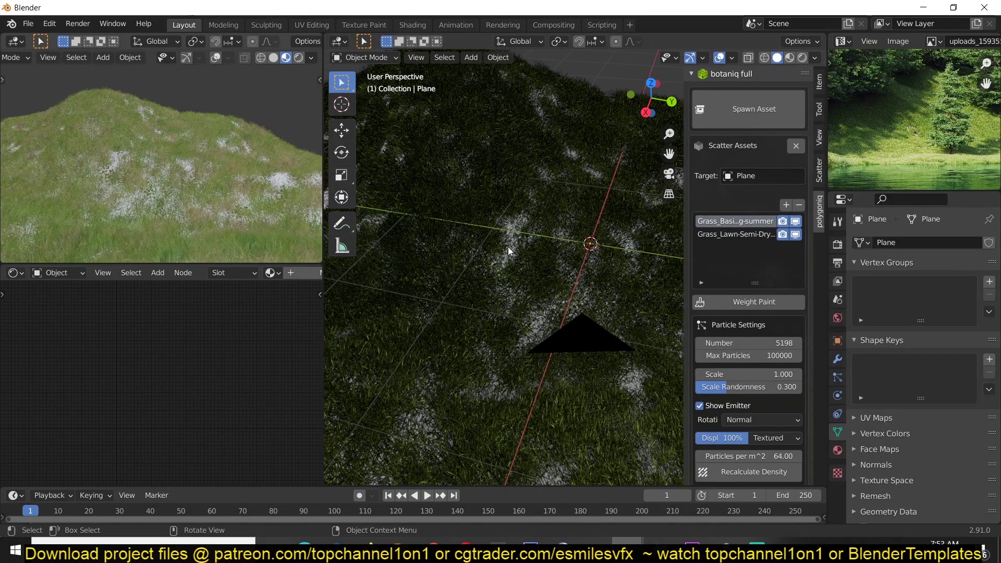
middle_click_drag(507, 246, 511, 250)
middle_click_drag(73, 124, 237, 121)
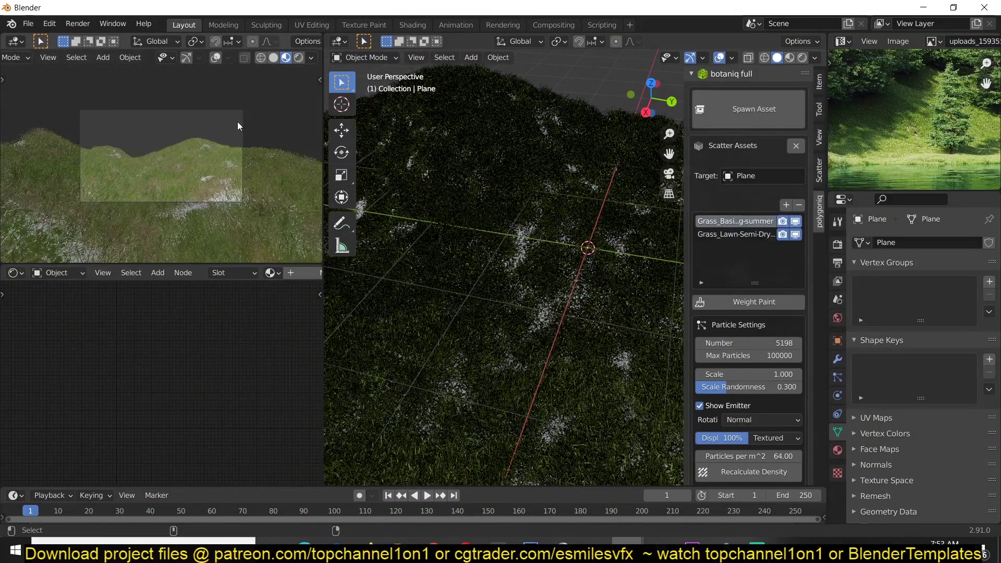
scroll(236, 120, "down", 2)
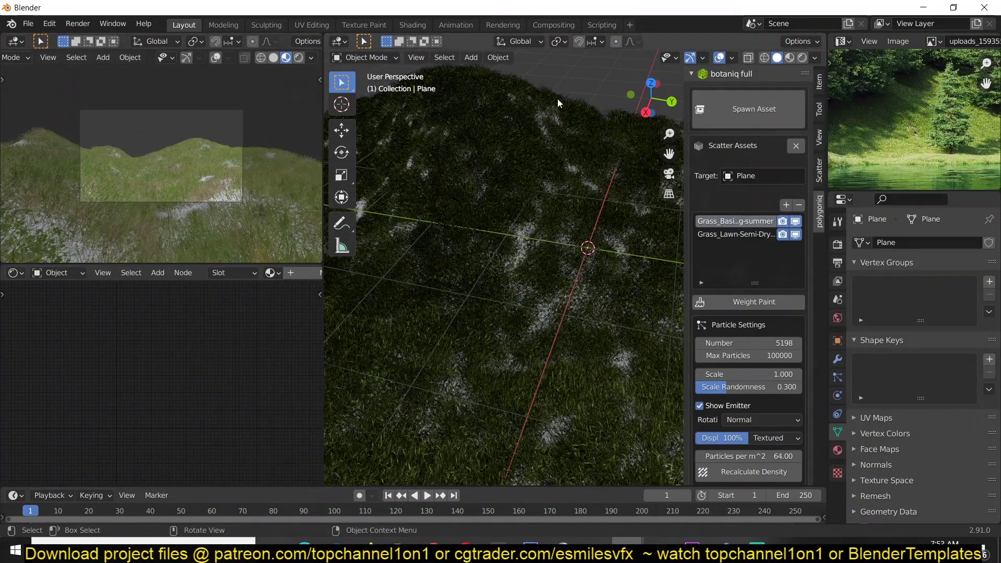
Turn the view to look down on the terrain and set the camera's new position
scroll(573, 119, "down", 5)
middle_click_drag(590, 142, 644, 221)
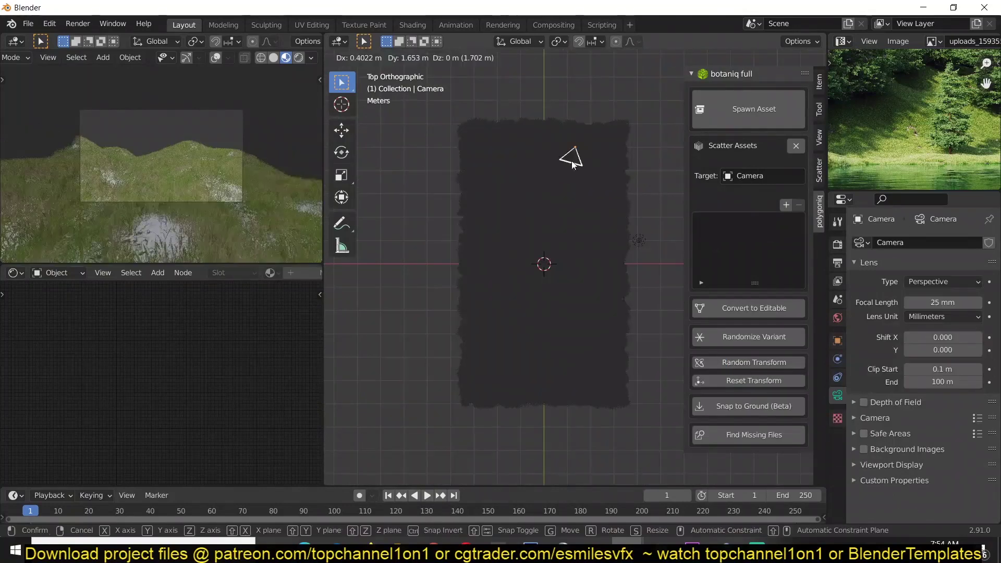
left_click(545, 199)
key("alt+a")
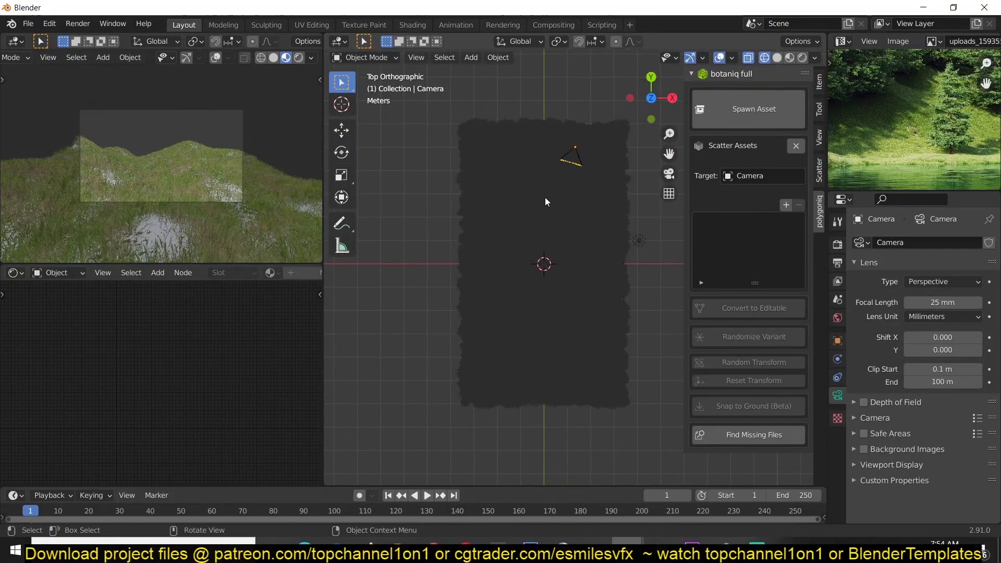
Add a new plane, Plane.001, enlarge it to span the terrain and move it into place
key("shift+a")
mouse_move(545, 198)
left_click(596, 198)
key("s")
key("g")
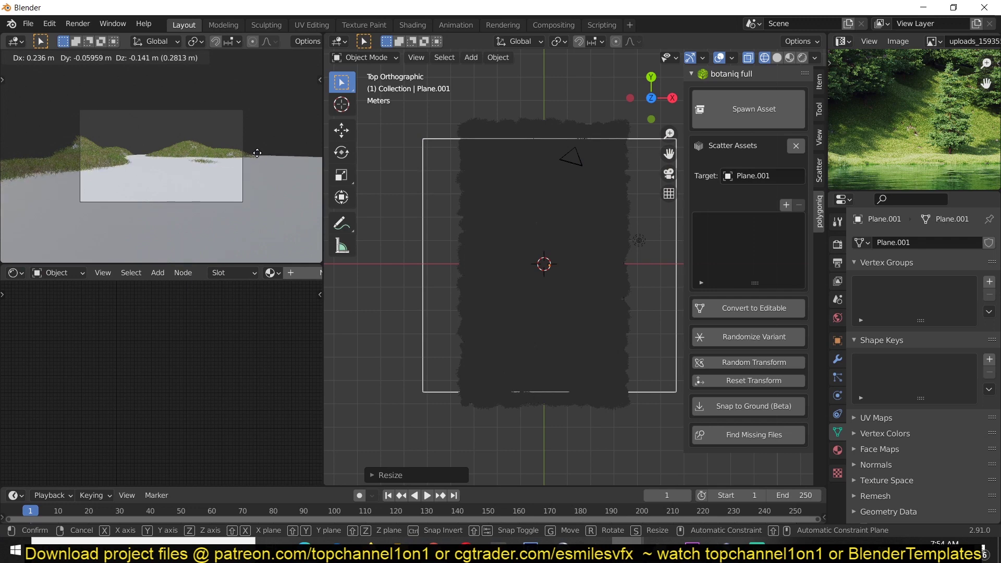
left_click(258, 153)
scroll(204, 144, "up", 3)
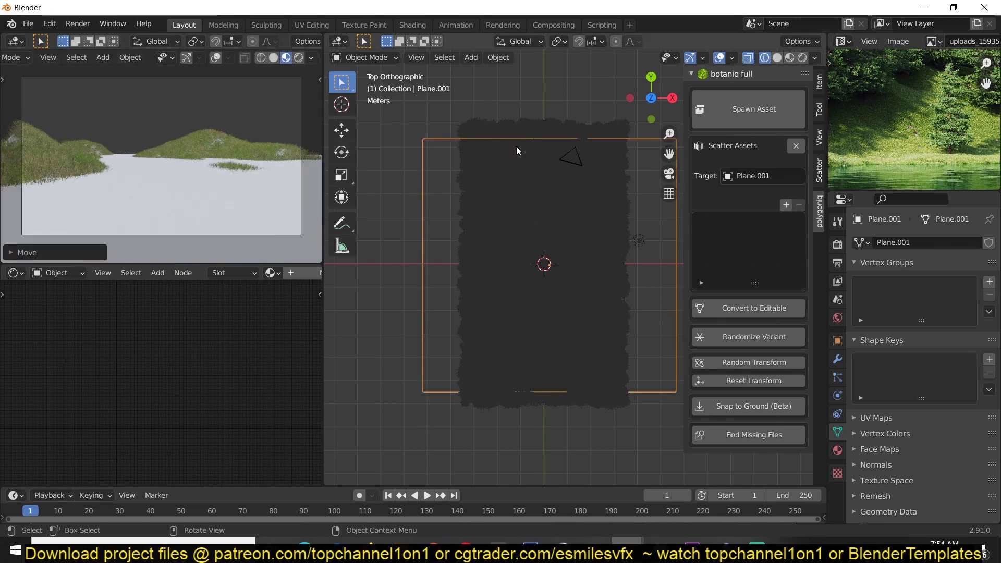
Switch the viewport to Rendered shading and use the dirt_bike_track_01 image as the World colour
left_click(302, 58)
left_click(837, 244)
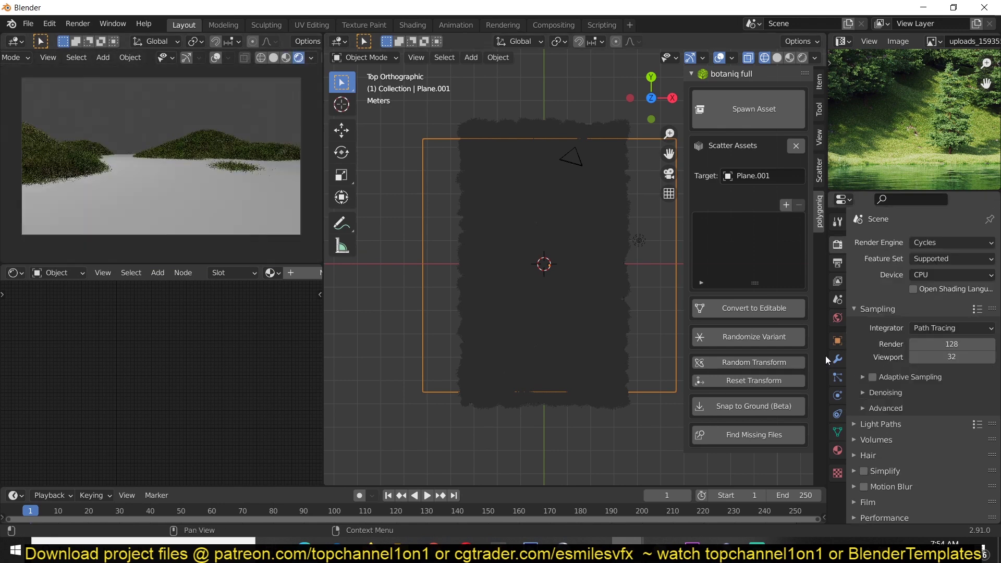
left_click(836, 319)
scroll(916, 158, "down", 3)
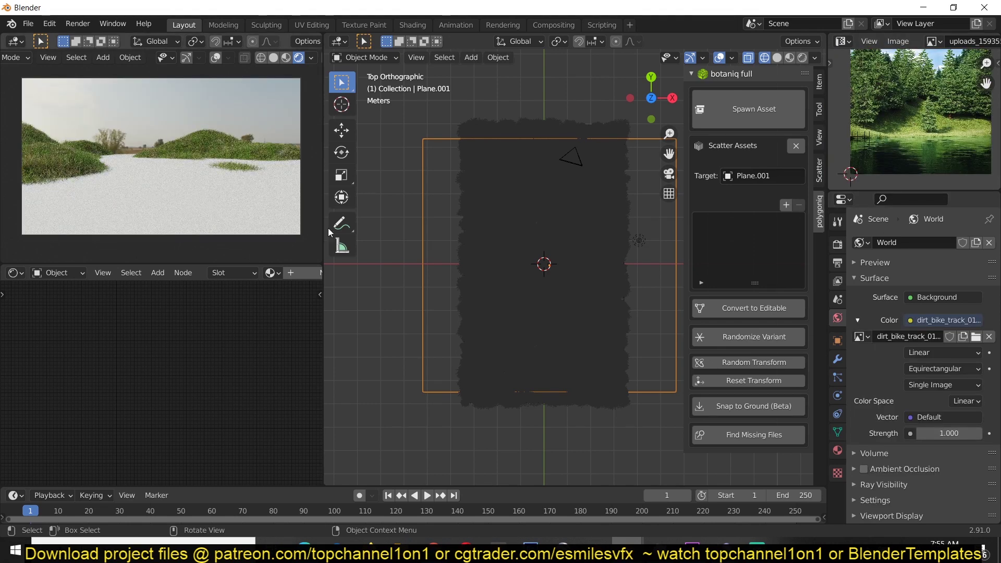
scroll(656, 301, "down", 5)
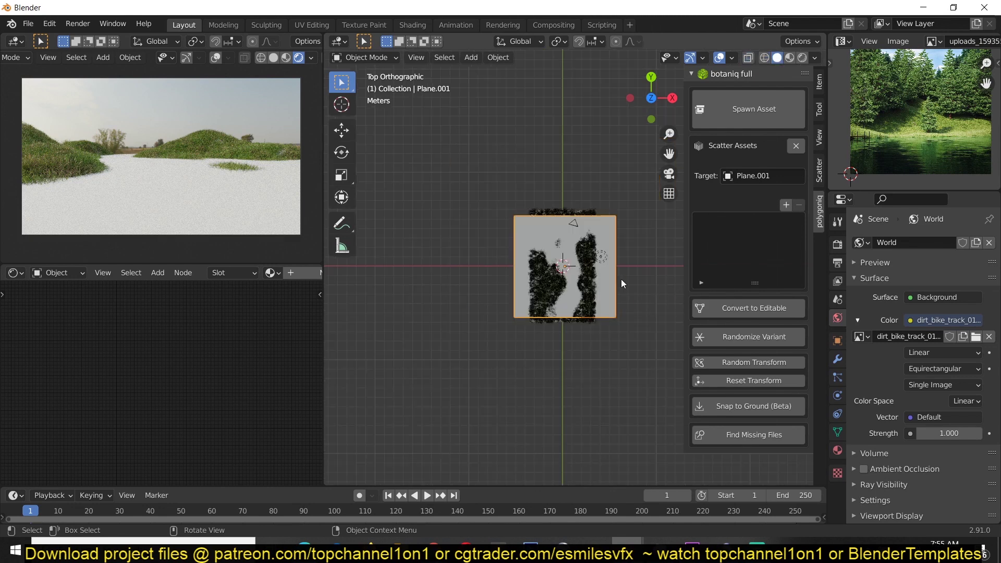
Create a new material on the river plane and start adding its water shader nodes
left_click(286, 273)
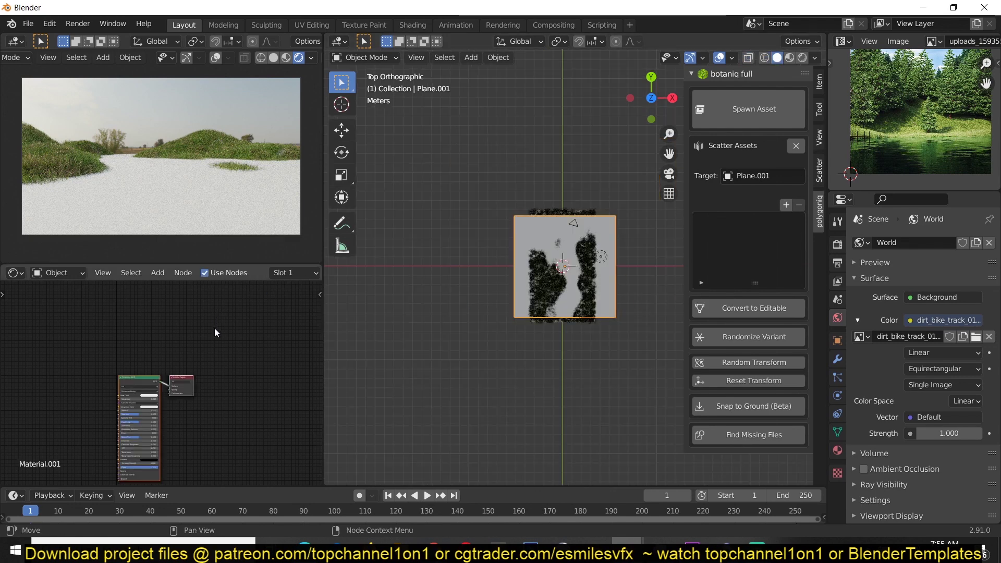
scroll(215, 328, "up", 6)
key("shift+a")
mouse_move(37, 418)
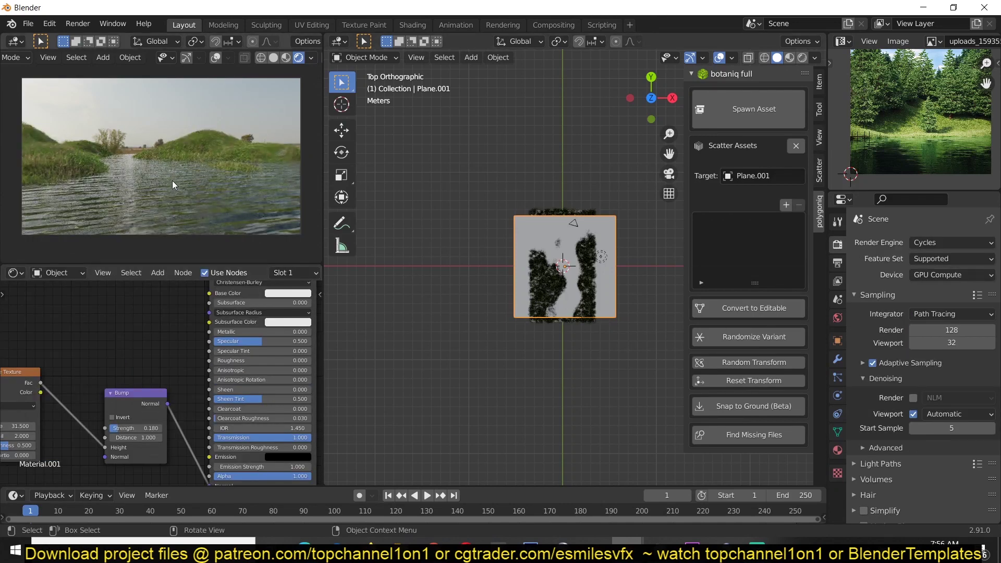
key("KP_Decimal")
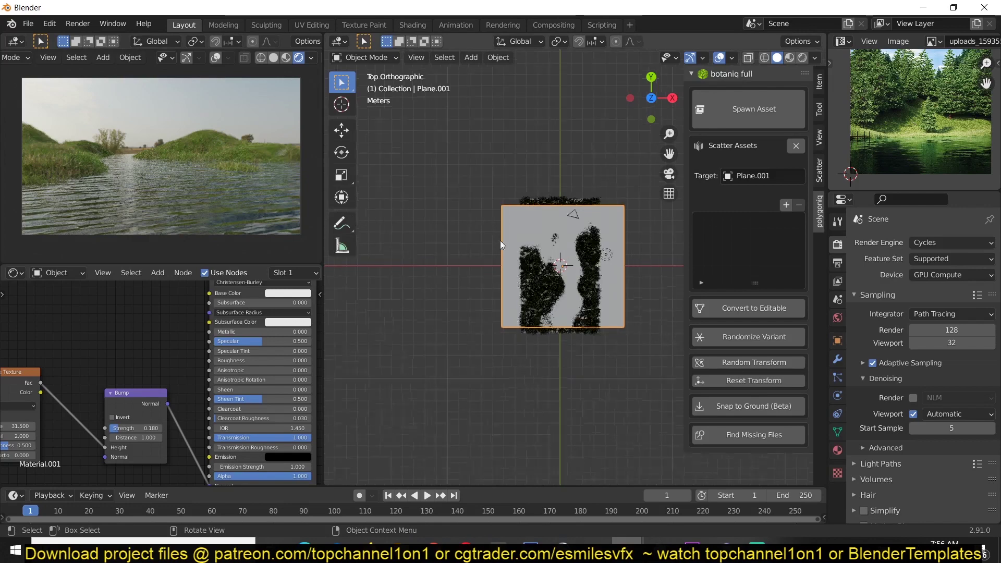
scroll(532, 271, "down", 3)
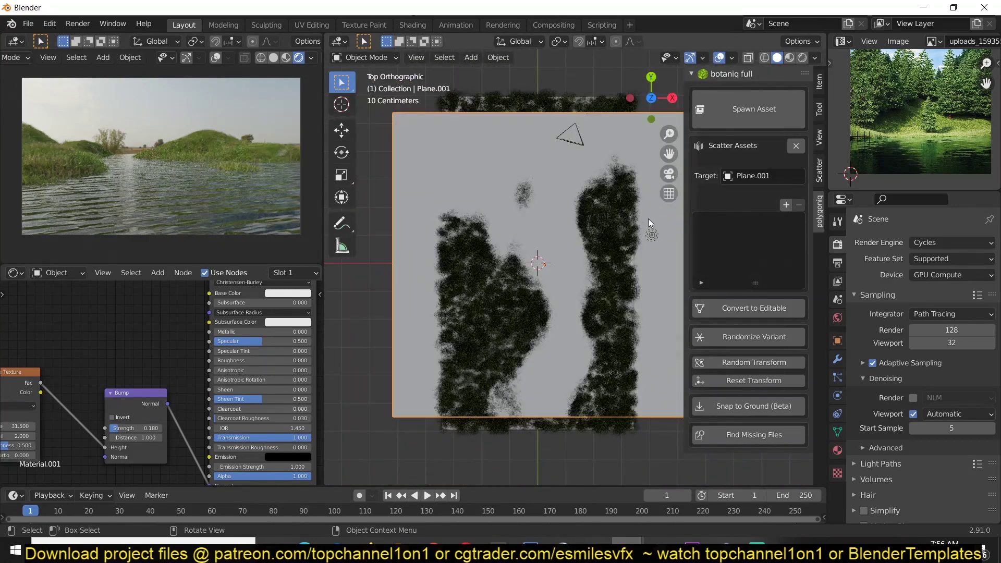
Spawn the Cedrus (B) cedar from botaniq's coniferous category
left_click(751, 110)
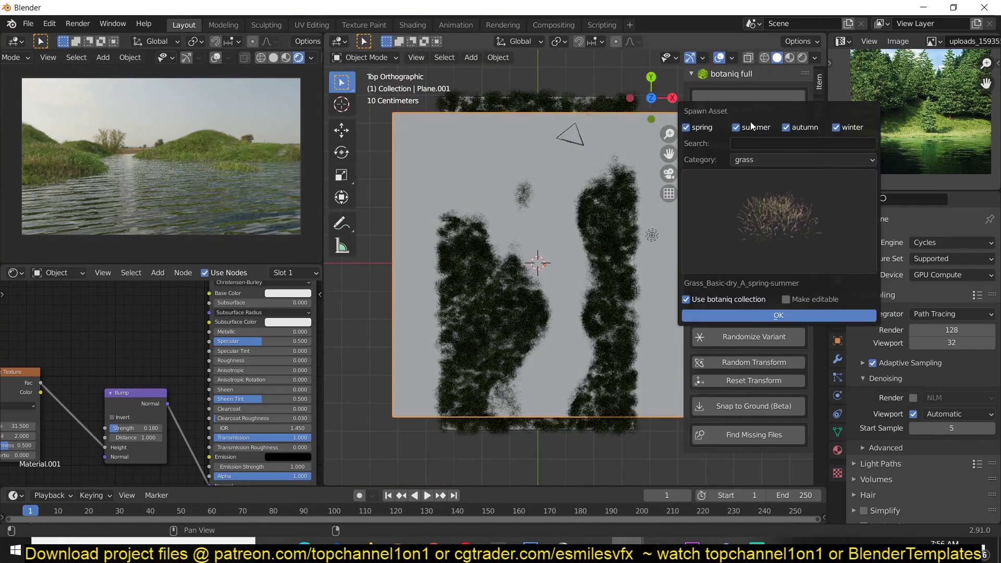
left_click(755, 160)
left_click(757, 176)
left_click(754, 204)
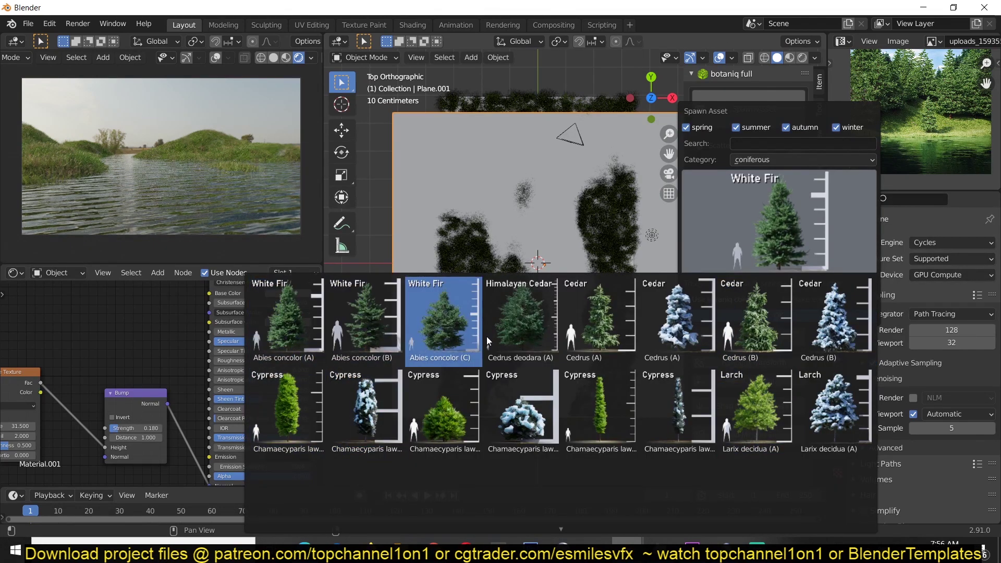
left_click(734, 331)
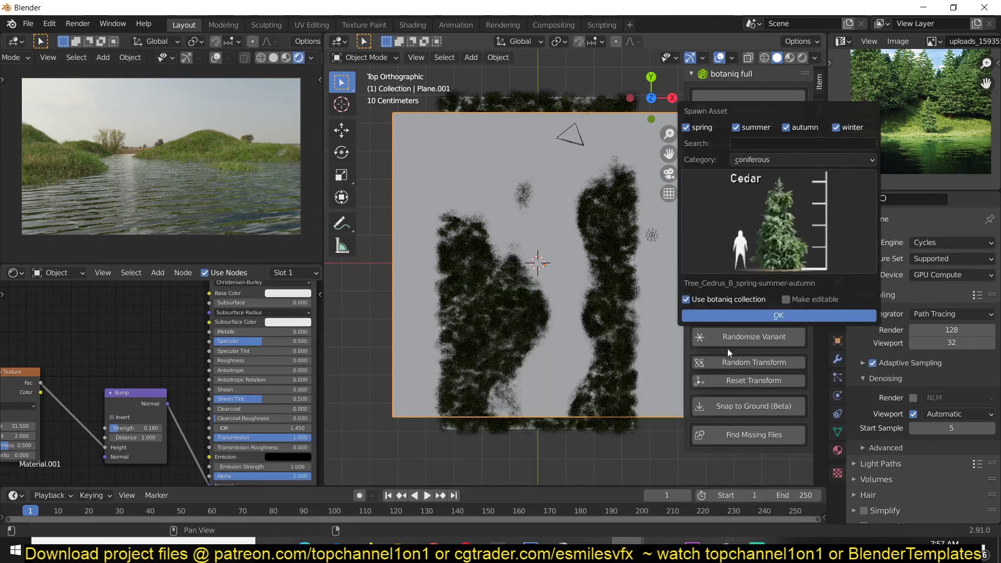
left_click(749, 315)
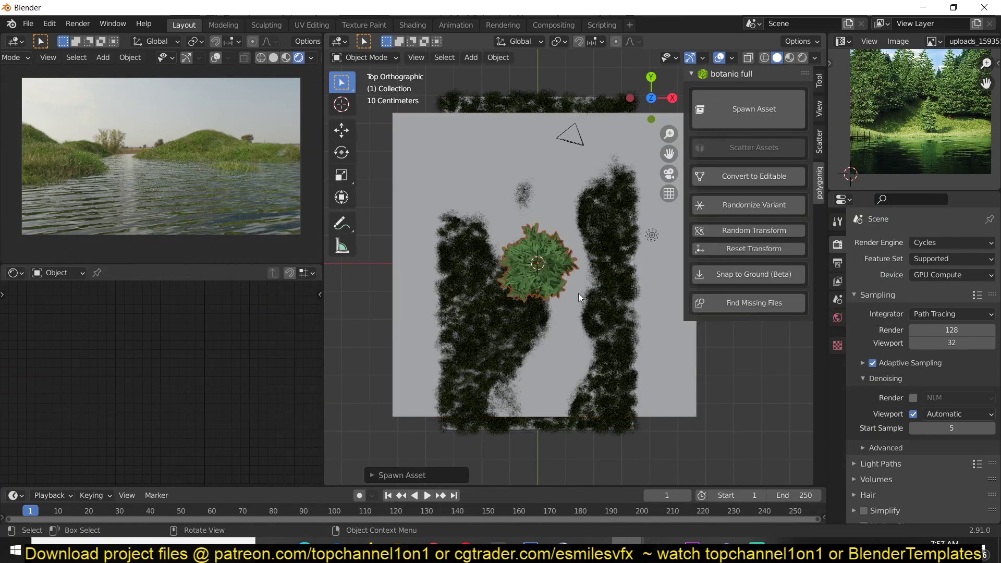
Scale the cedar tree down slightly
middle_click_drag(577, 293, 558, 201)
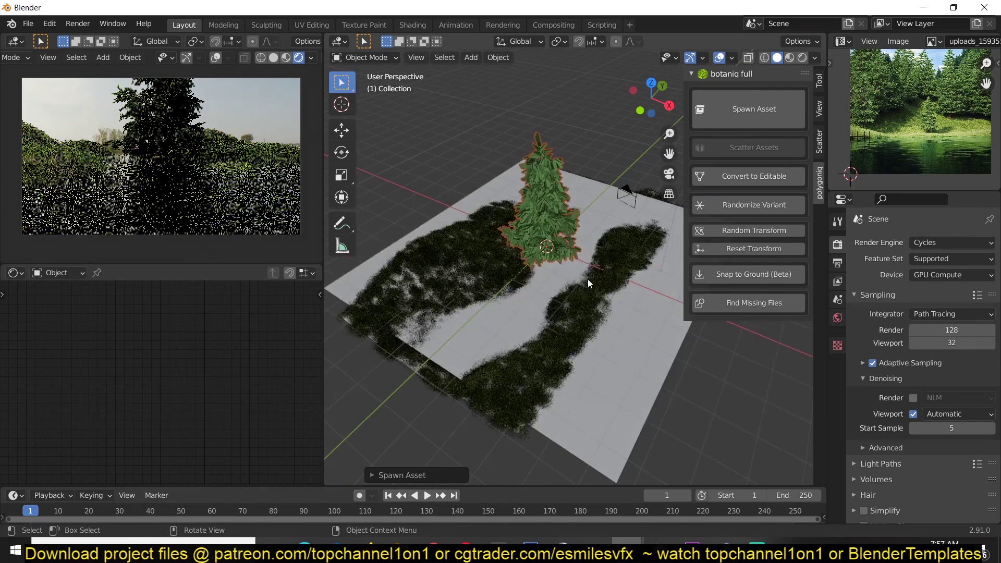
left_click(558, 264)
middle_click_drag(527, 243, 577, 199)
key("s")
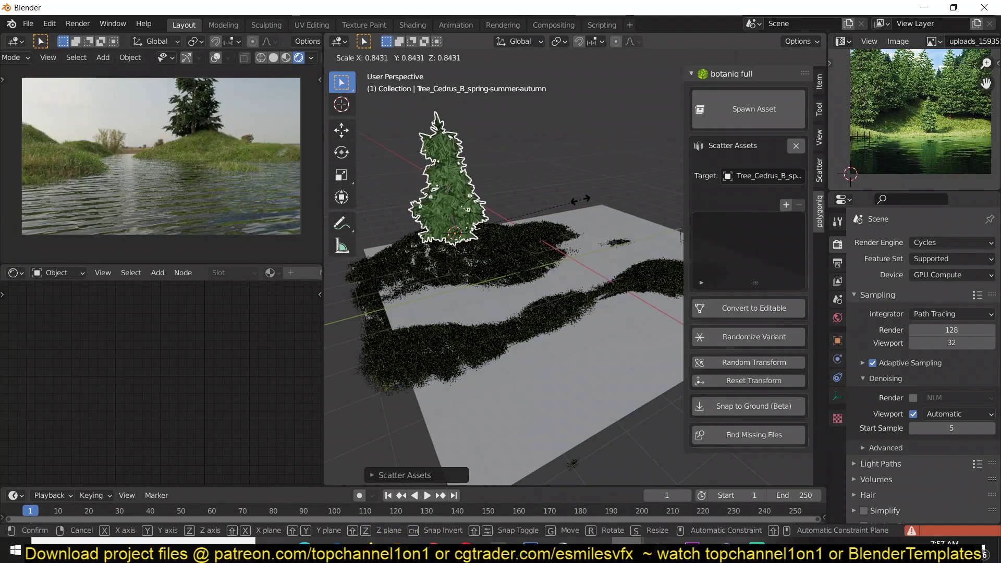
left_click(568, 207)
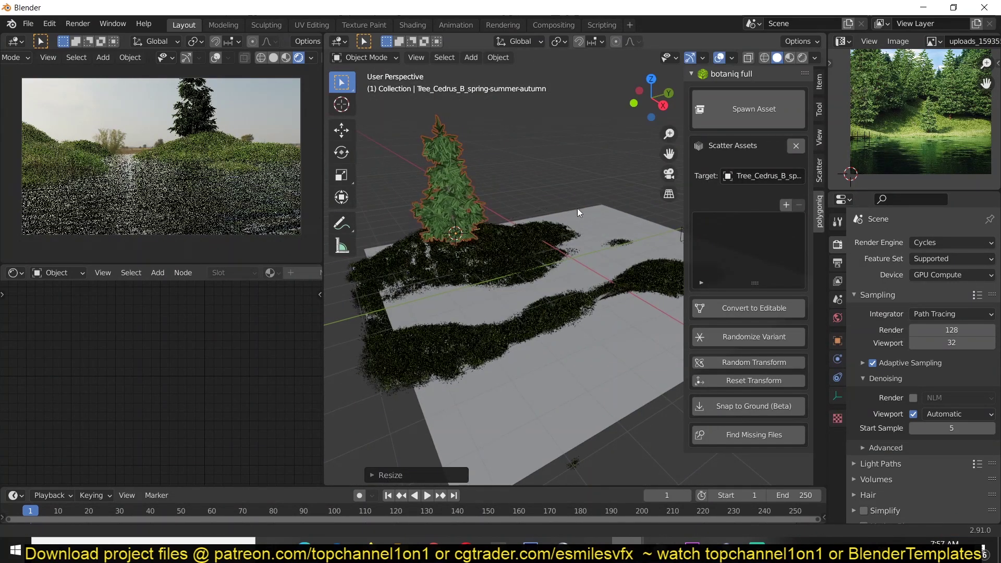
Spawn the green Cypress (B) bush from the coniferous thumbnails
middle_click_drag(578, 208, 652, 186)
left_click(757, 117)
left_click(755, 205)
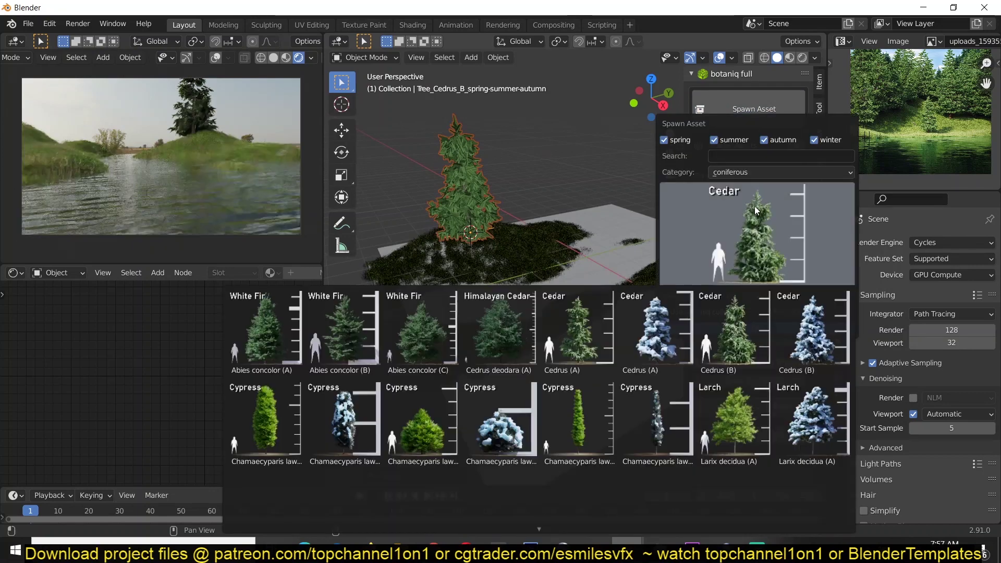
left_click(424, 427)
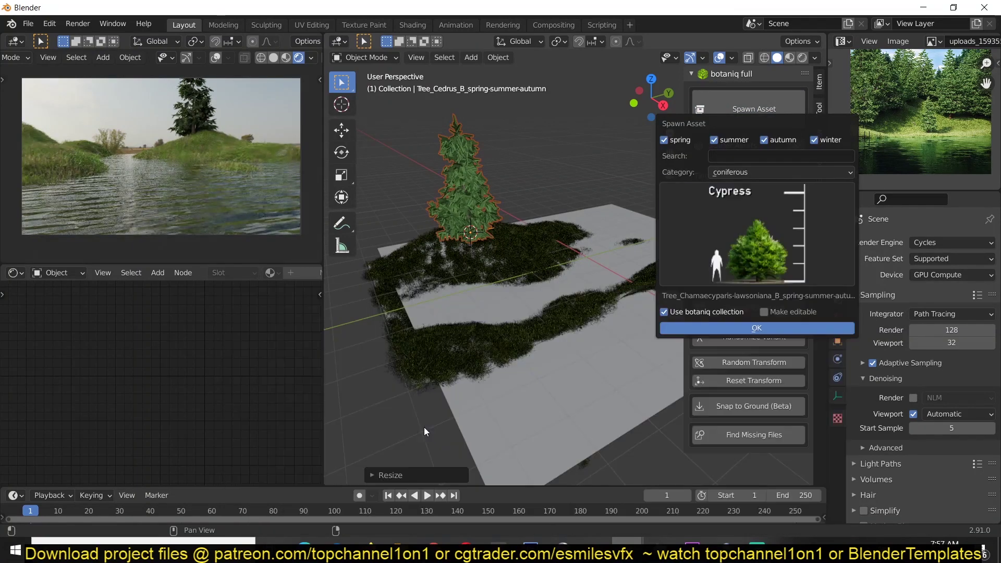
left_click(766, 327)
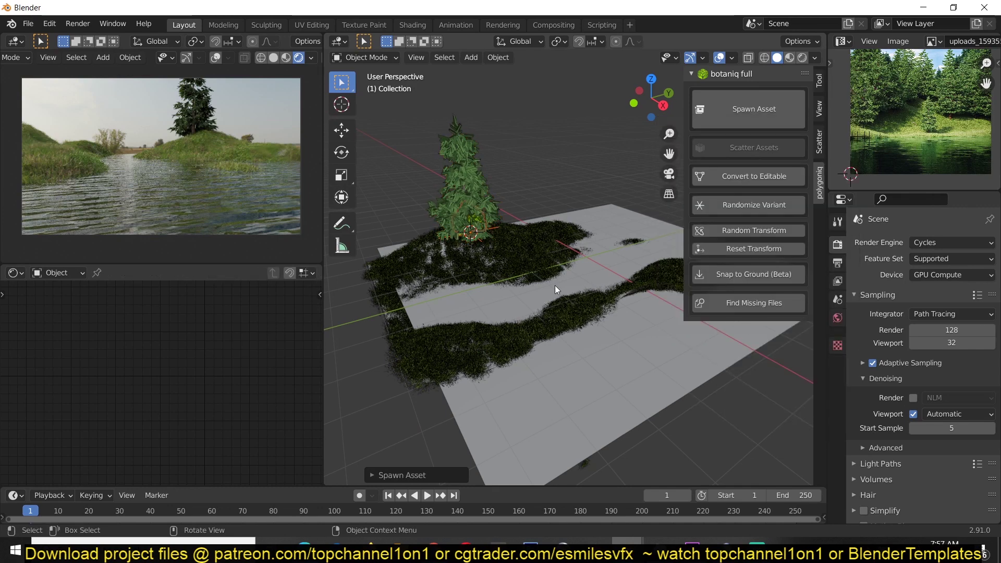
Mark a spot on the grass with the 3D cursor and snap the cypress onto it
scroll(468, 246, "up", 3)
right_click(468, 246, "shift")
key("shift+s")
left_click(474, 113)
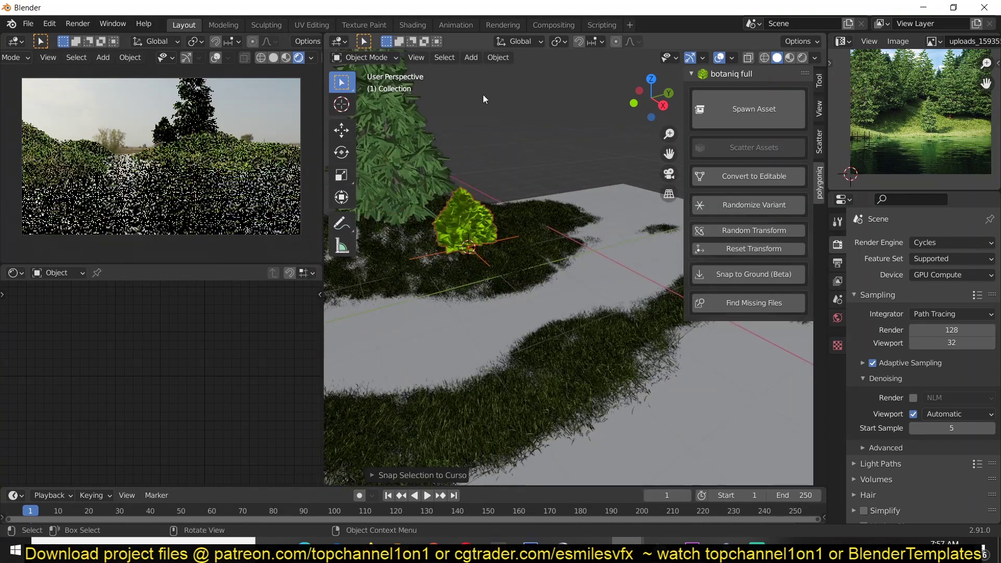
Deselect and then reselect the cypress bush from a new angle
middle_click_drag(505, 209, 642, 277)
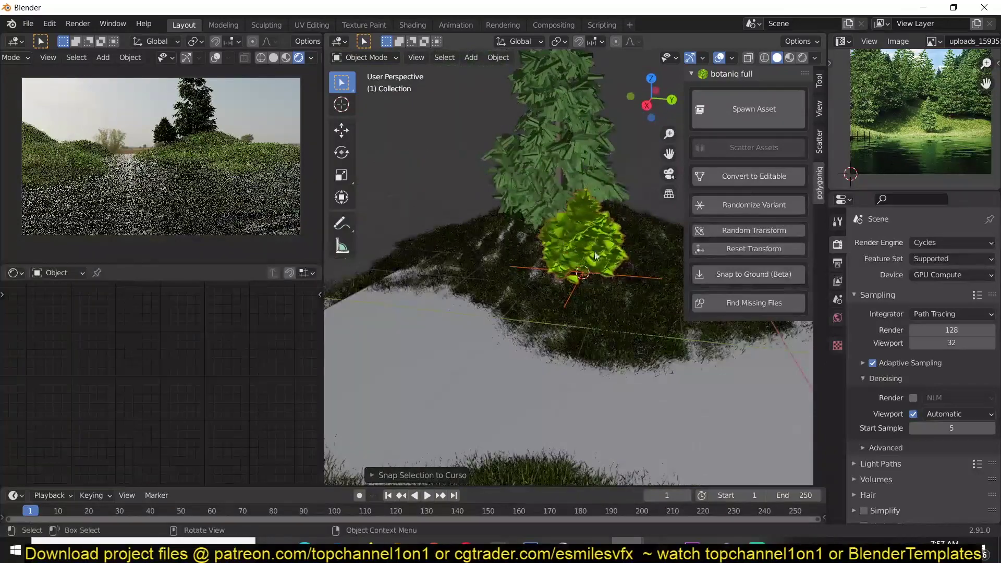
left_click(650, 280)
scroll(649, 281, "up", 3)
scroll(612, 233, "up", 2)
left_click(602, 293)
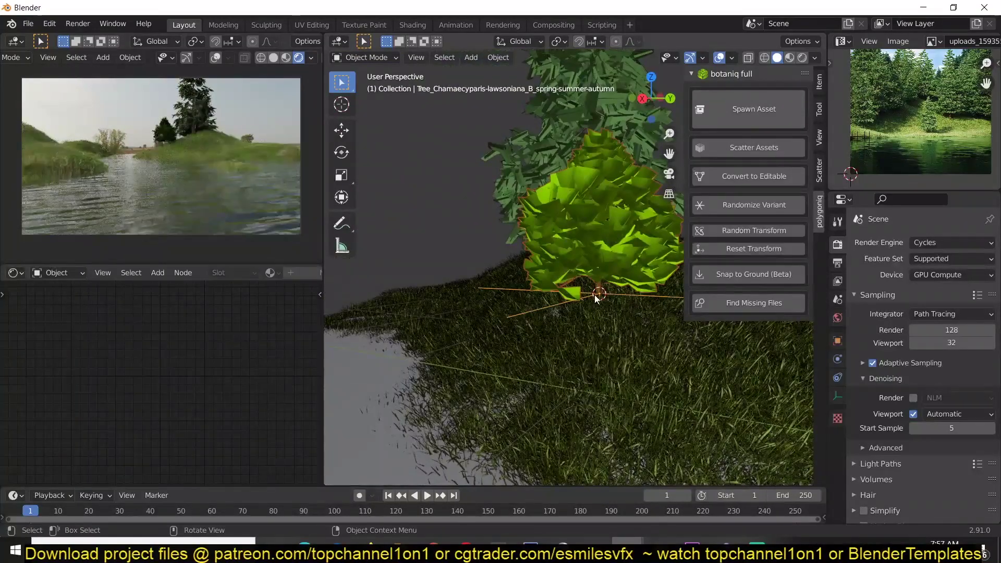
scroll(603, 286, "down", 5)
Duplicate the tall cedar and snap the copy onto the 3D cursor
middle_click_drag(611, 302, 527, 231)
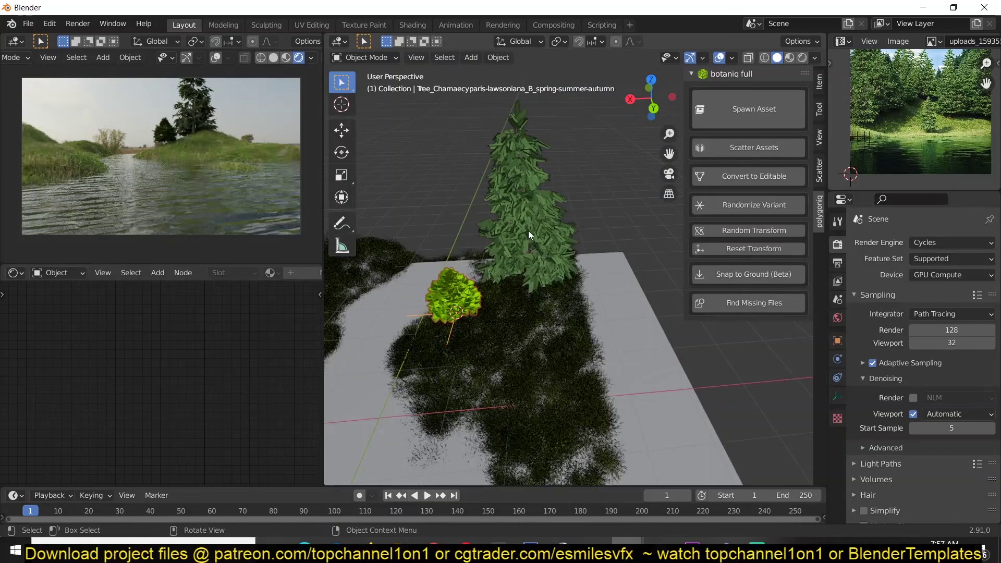
left_click(544, 283)
key("g")
right_click(545, 285)
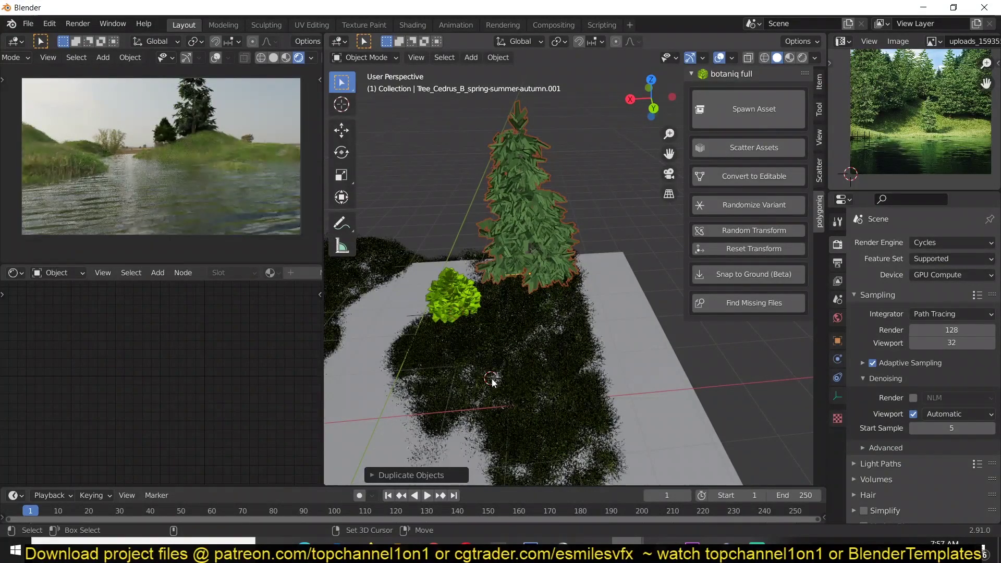
middle_click_drag(540, 355, 553, 381)
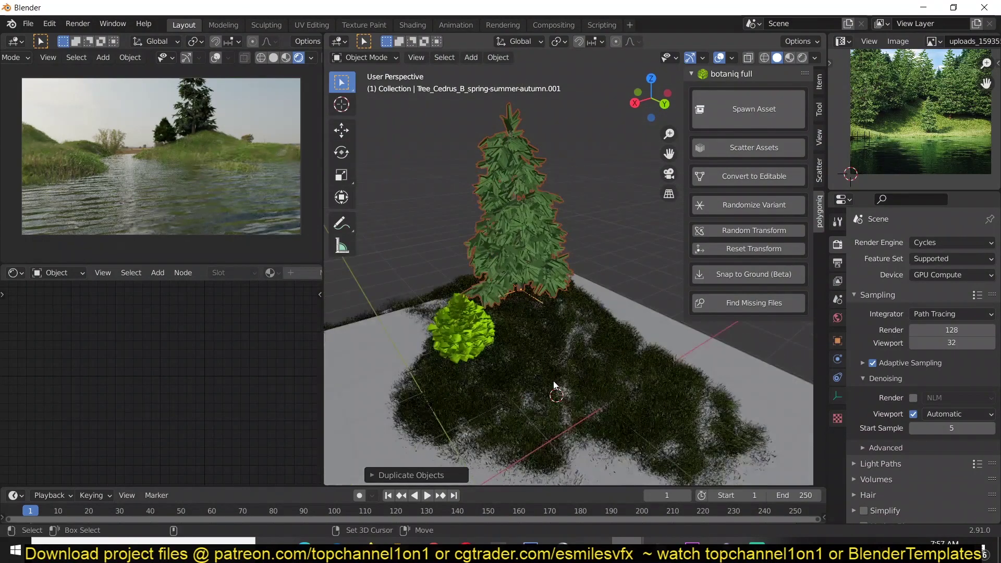
key("shift+s")
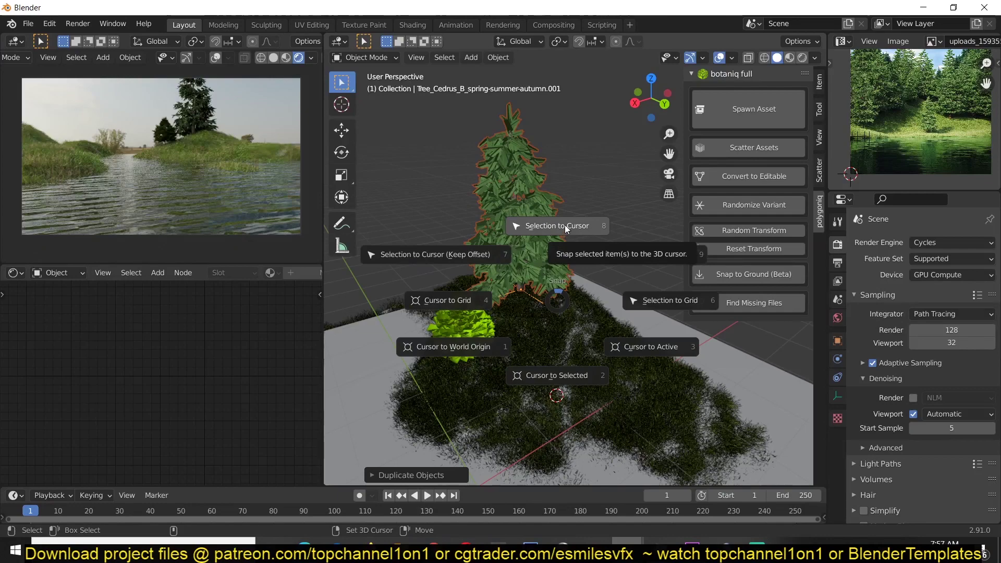
left_click(565, 225)
Switch to top view, hide the side panel and frame the whole scene
middle_click_drag(530, 333, 590, 325)
key("KP_7")
scroll(591, 325, "up", 2)
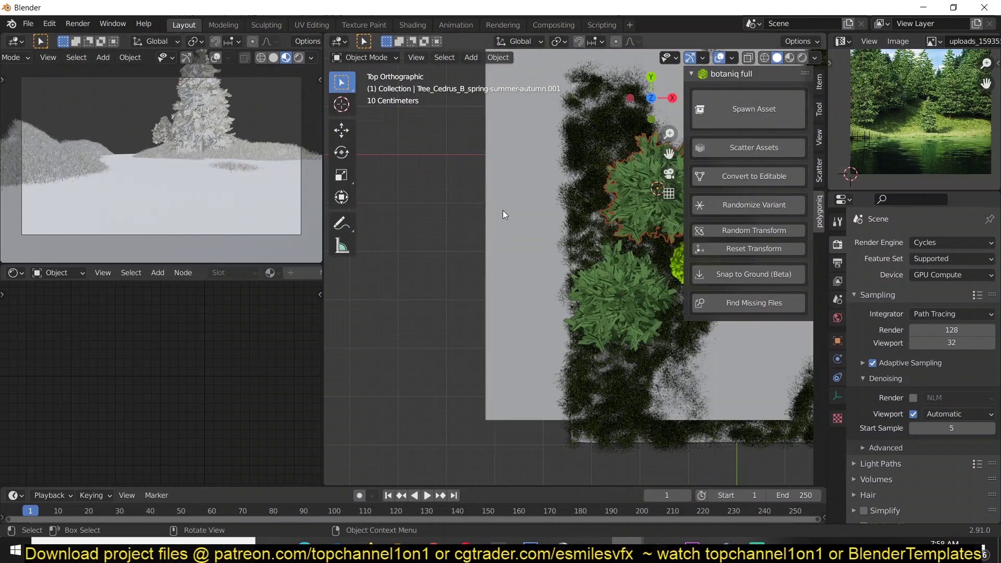
key("n")
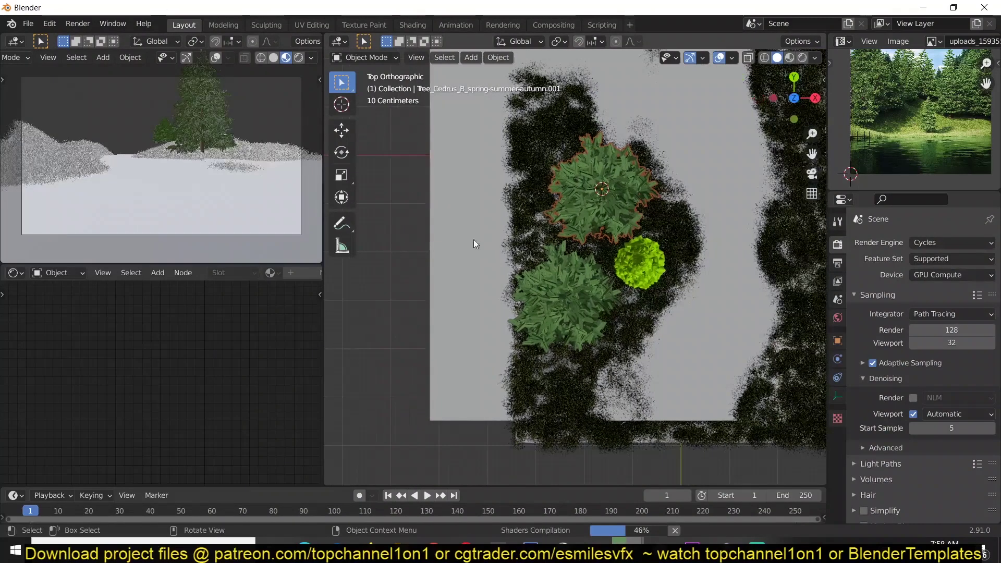
key("Home")
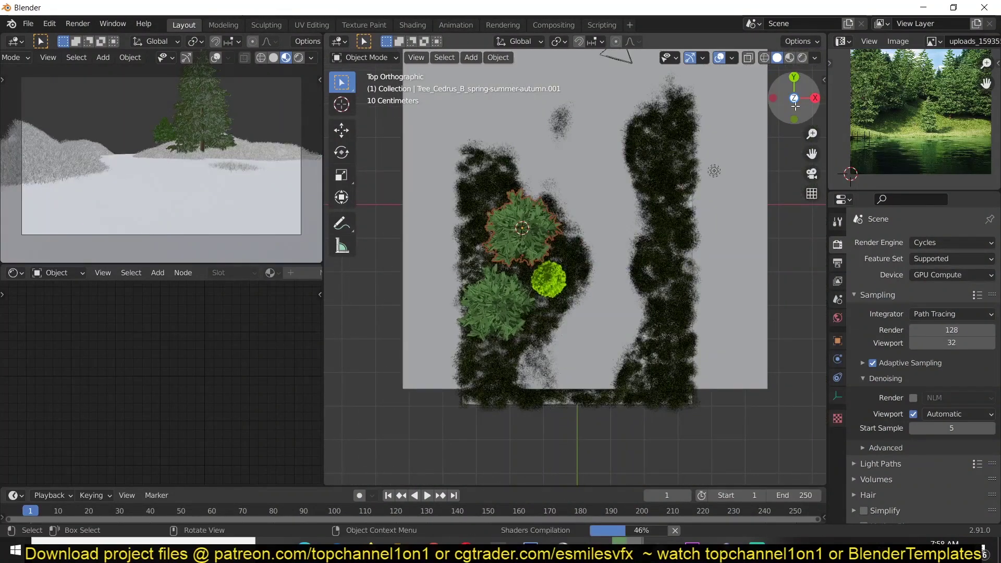
Spawn a White Fir Abies concolor (A) up-left of the cedars
key("n")
left_click(764, 111)
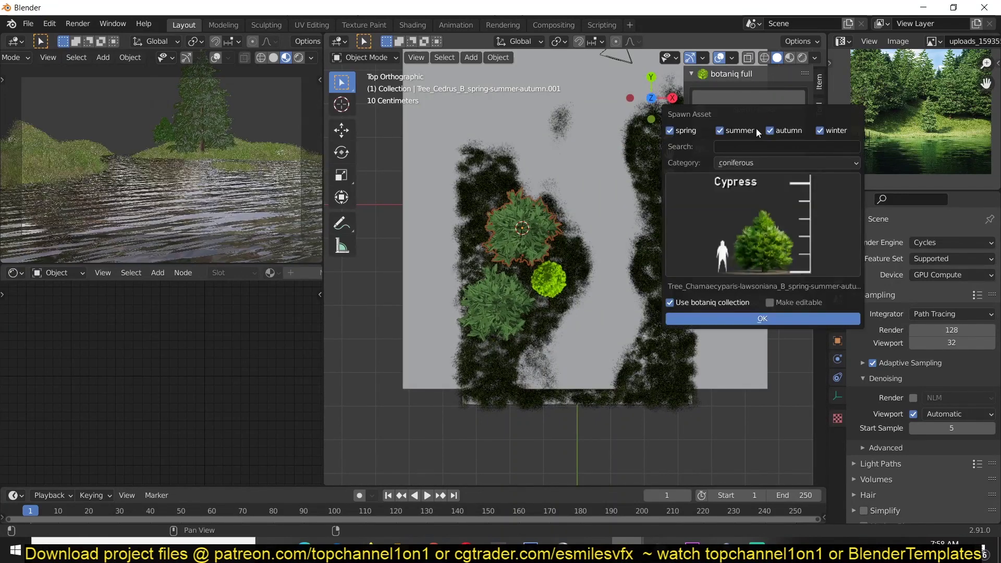
left_click(783, 223)
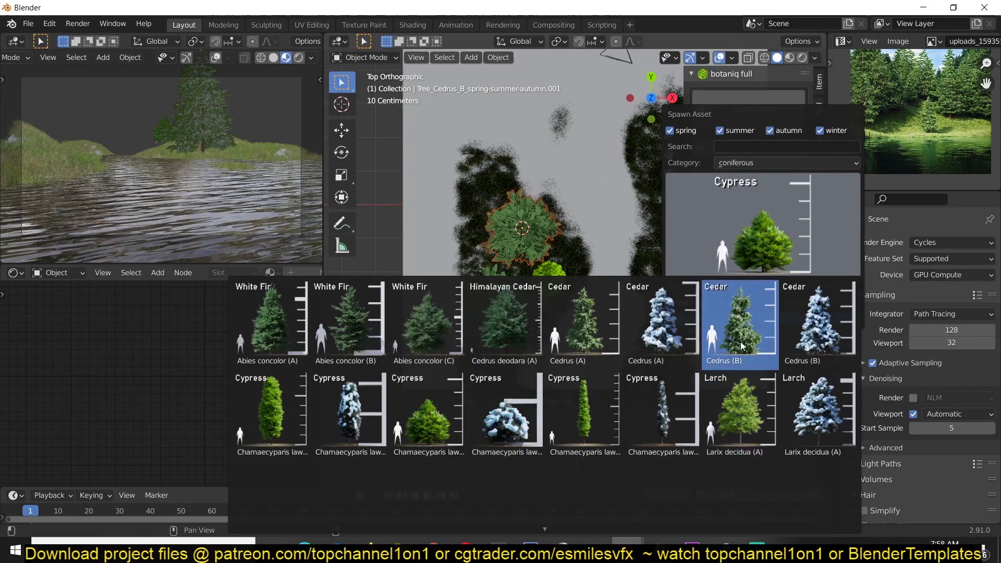
left_click(271, 321)
key("Return")
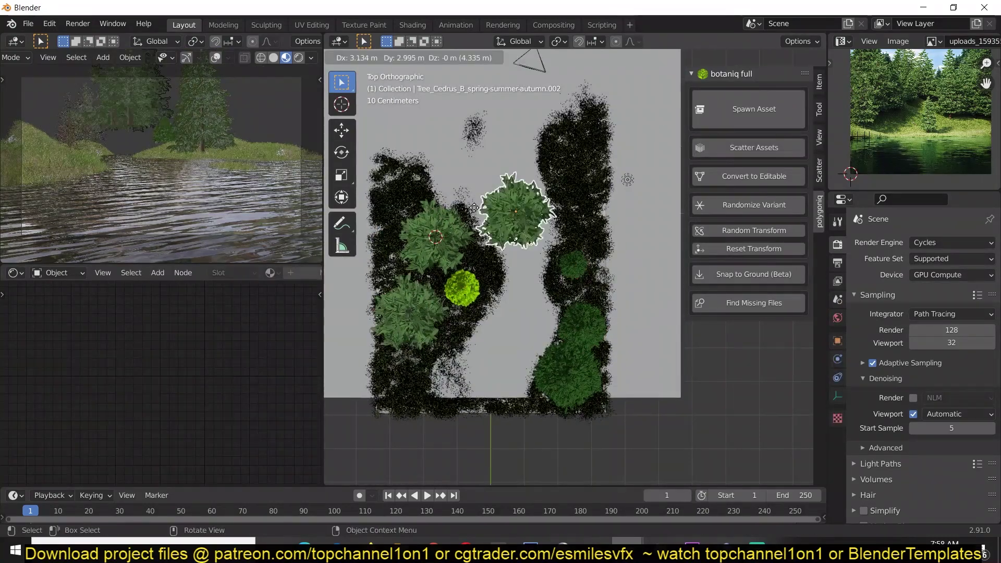
left_click(530, 266)
Duplicate the fir beside the others and drop the copy onto the ground
middle_click_drag(530, 267, 422, 285)
left_click(393, 309)
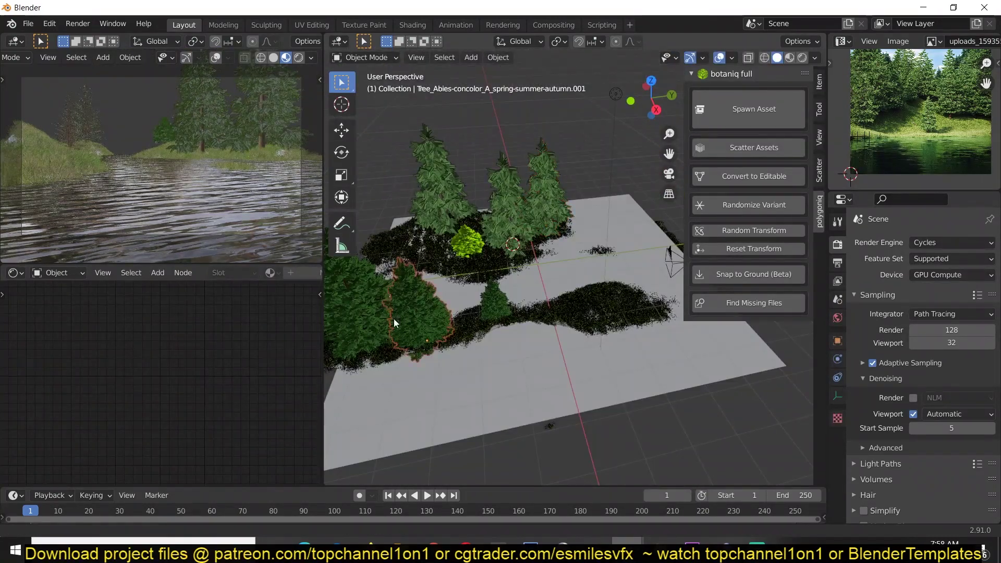
middle_click_drag(394, 324, 417, 308)
key("shift+d")
left_click(593, 259)
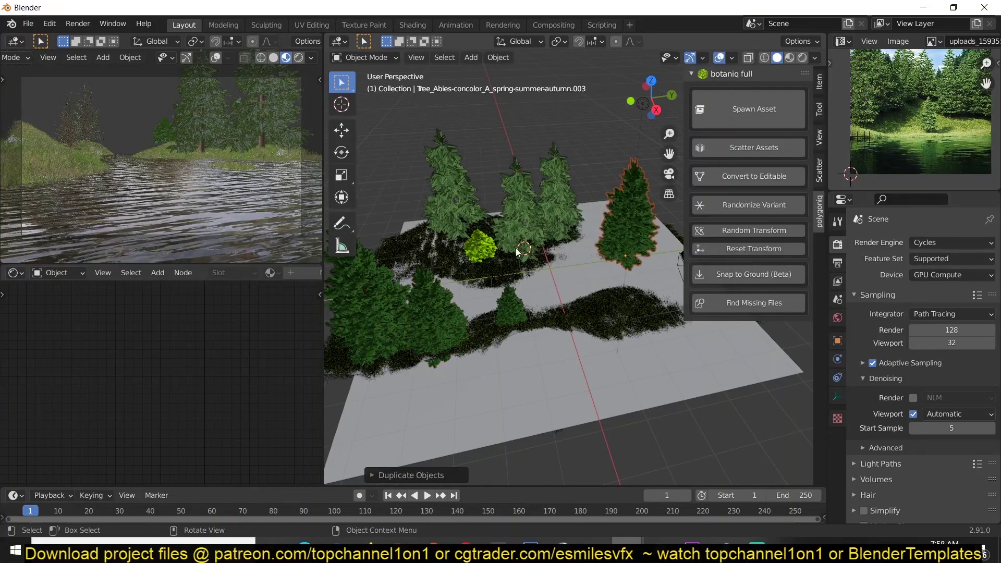
middle_click_drag(592, 260, 719, 276)
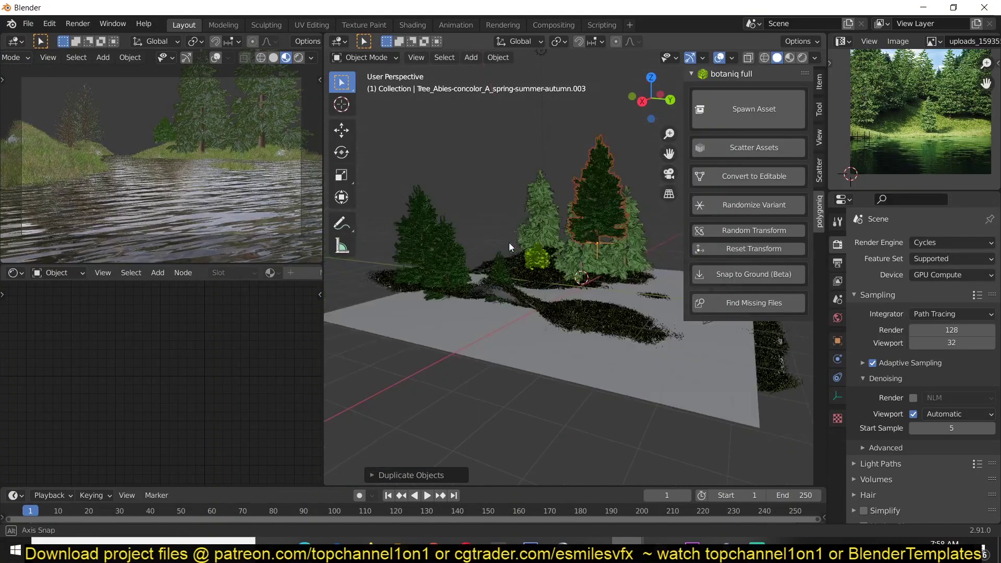
left_click(755, 277)
Select the scene camera
middle_click_drag(546, 337, 514, 386)
scroll(513, 386, "down", 4)
left_click(185, 200)
Trackball-rotate the camera to a new angle and confirm it
key("r")
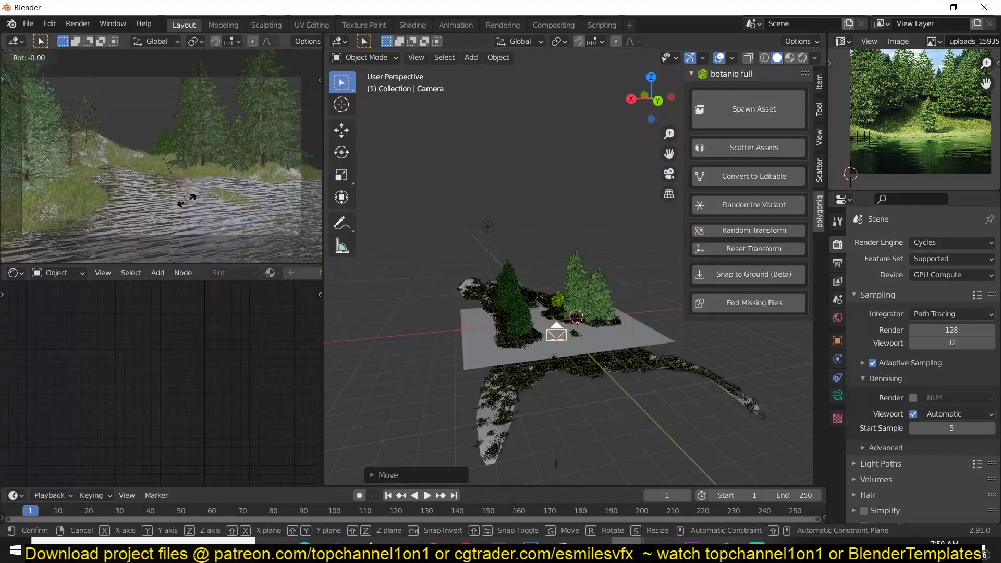
key("r")
key("Return")
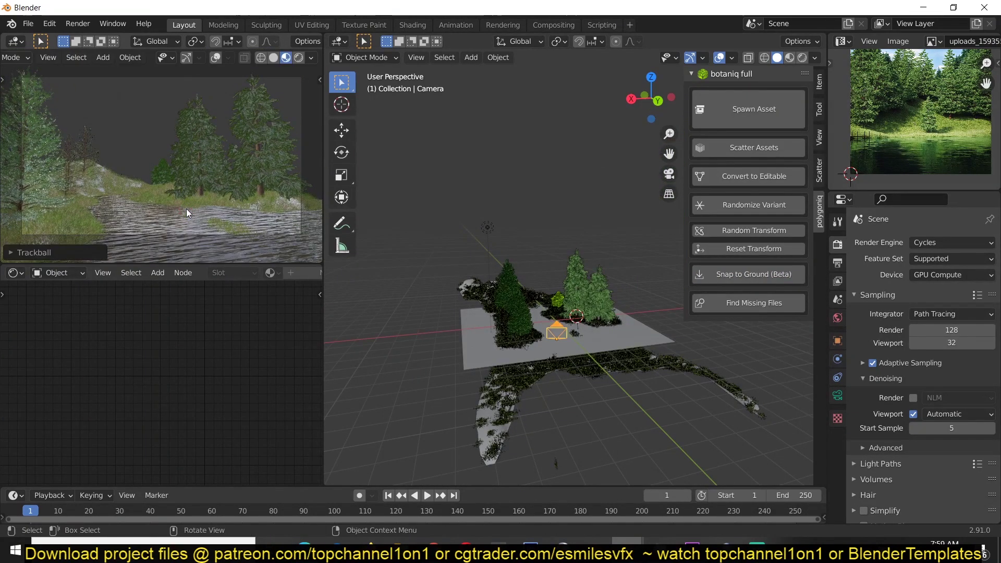
scroll(550, 295, "up", 5)
From top view, spawn the Weed_Red-clover_B asset from botaniq's weed category
key("KP_7")
left_click(754, 109)
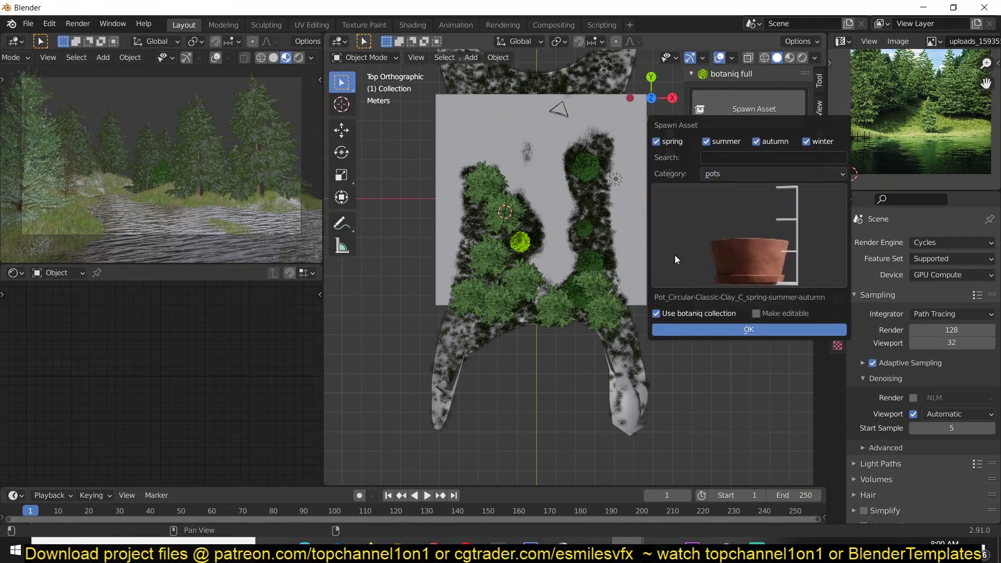
left_click(675, 255)
left_click(772, 173)
left_click(740, 255)
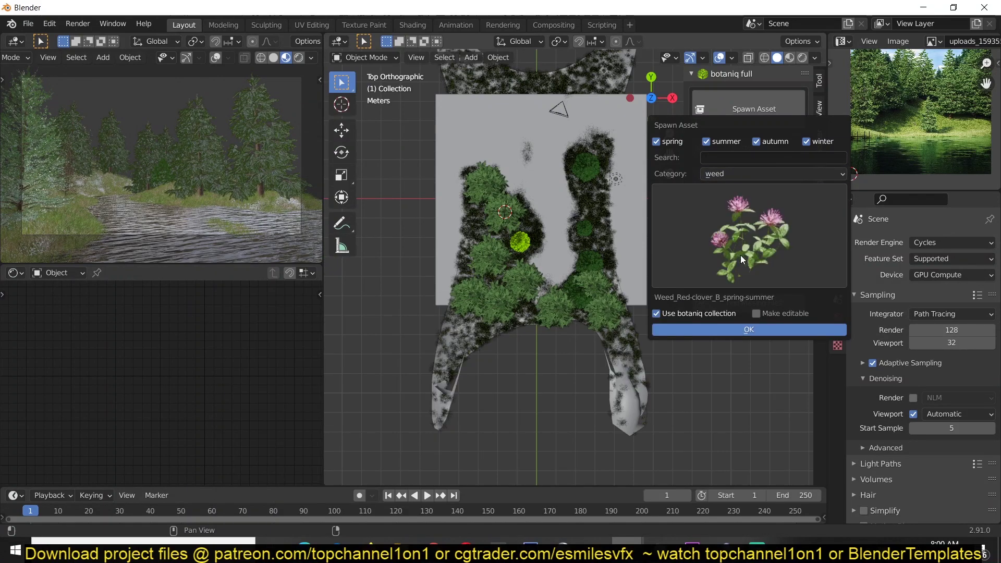
left_click(749, 329)
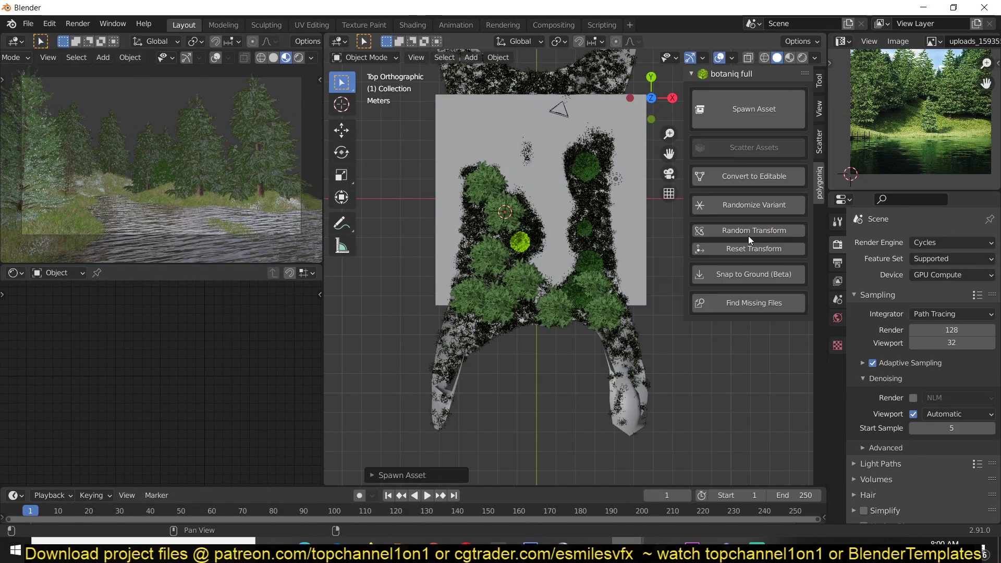
Move the red clover into place and turn on overlays in the camera view
scroll(626, 269, "up", 2)
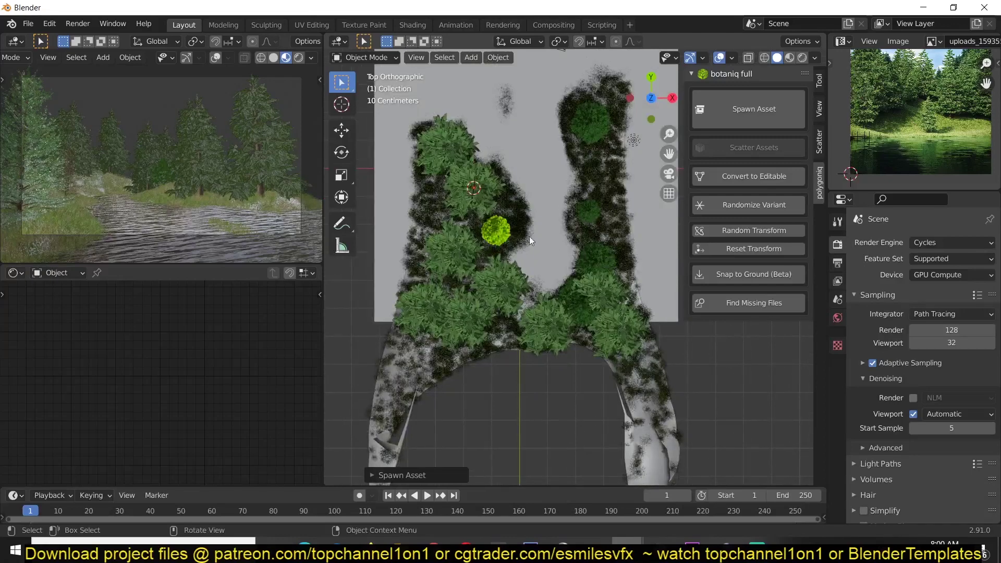
key("g")
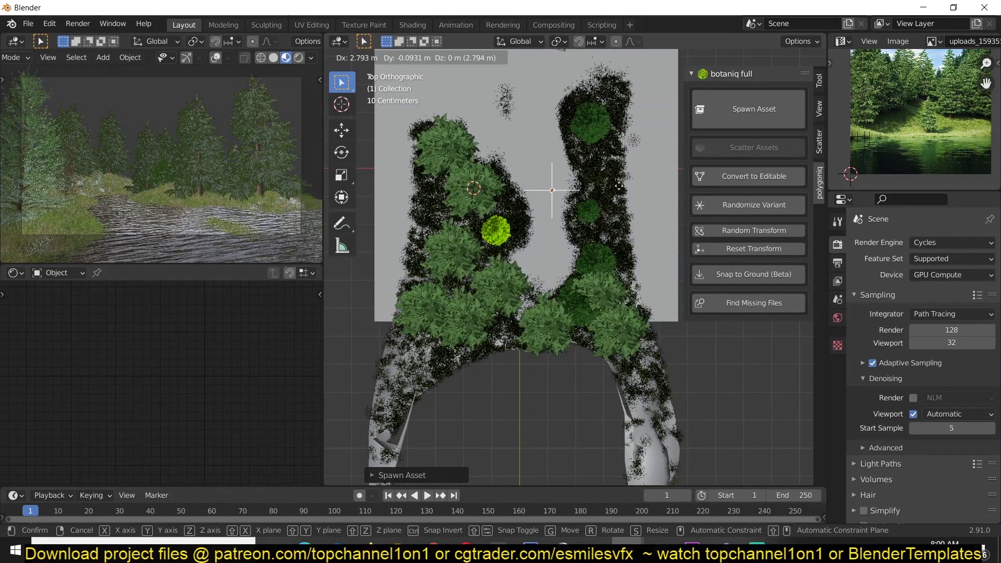
left_click(567, 253)
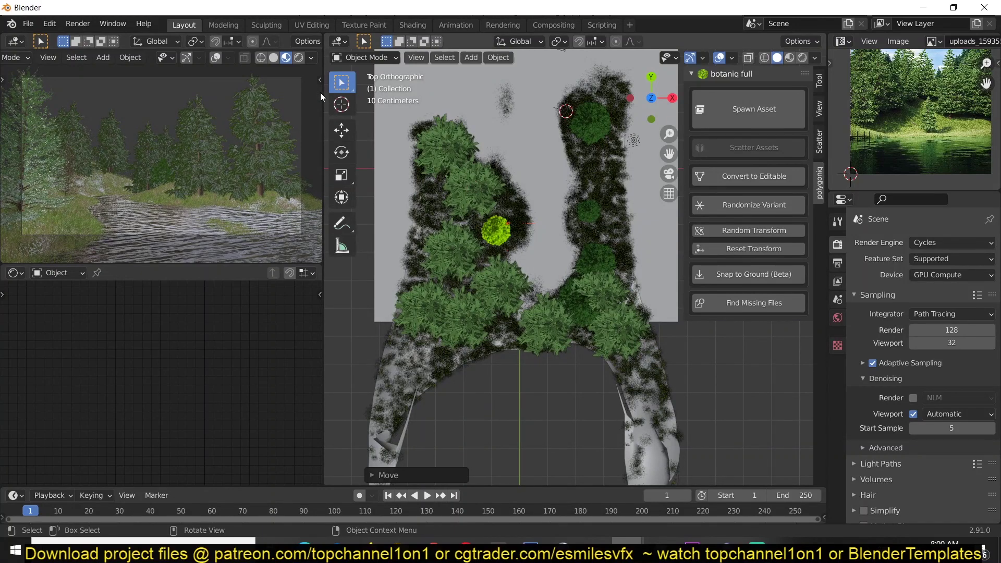
left_click(216, 57)
Snap the selection to the 3D cursor, view through the camera, and set solid shading
key("shift+s")
left_click(139, 47)
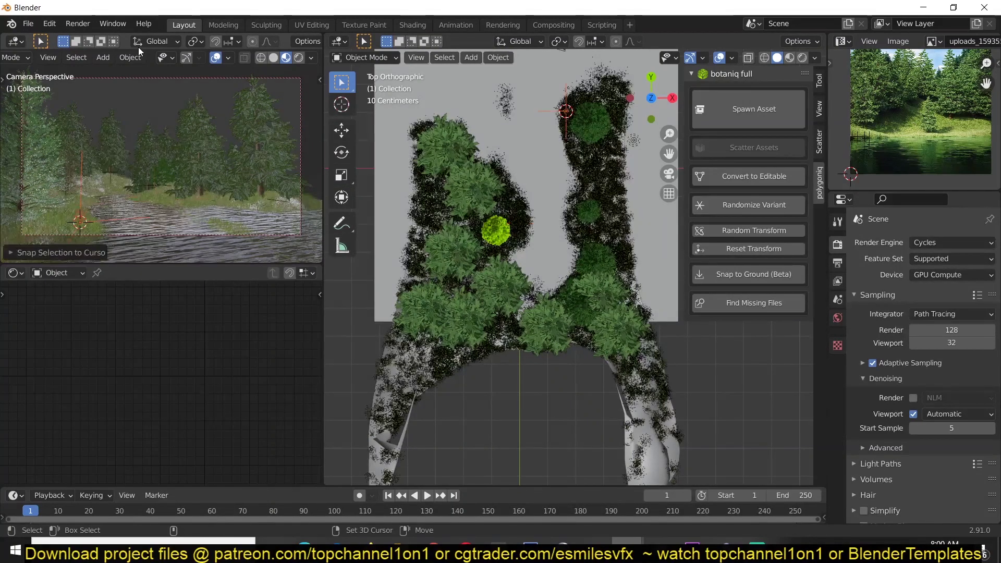
key("KP_0")
scroll(556, 196, "up", 5)
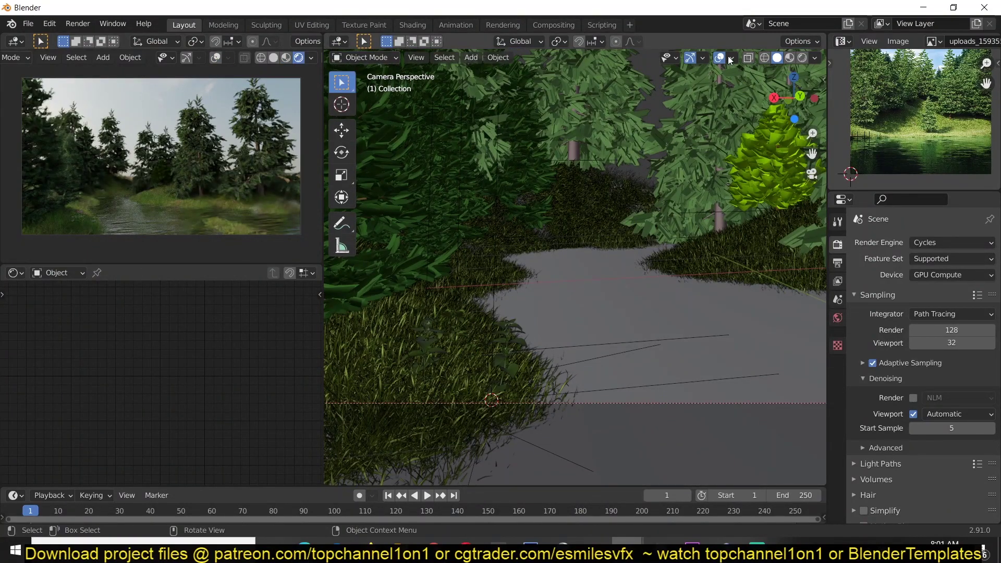
left_click(273, 58)
scroll(635, 175, "down", 4)
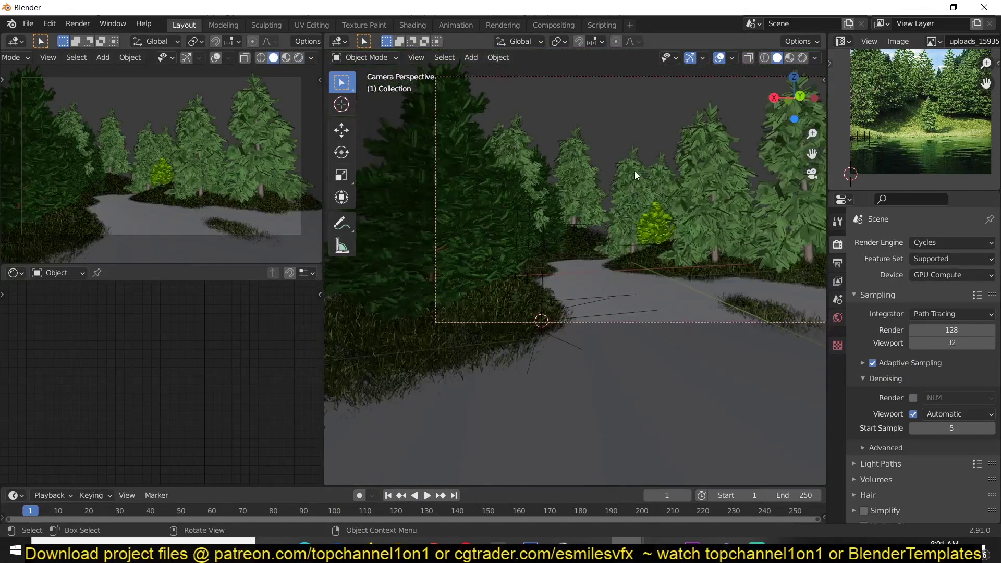
Select the Sun light and view it in perspective around the trees
left_click(634, 171)
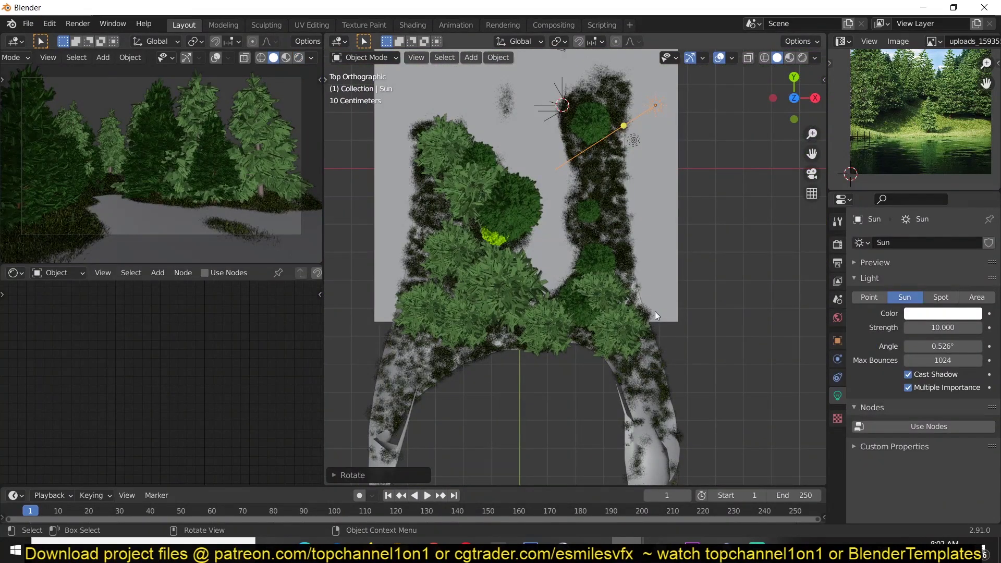
middle_click_drag(655, 312, 623, 259)
scroll(543, 281, "up", 4)
scroll(545, 268, "down", 3)
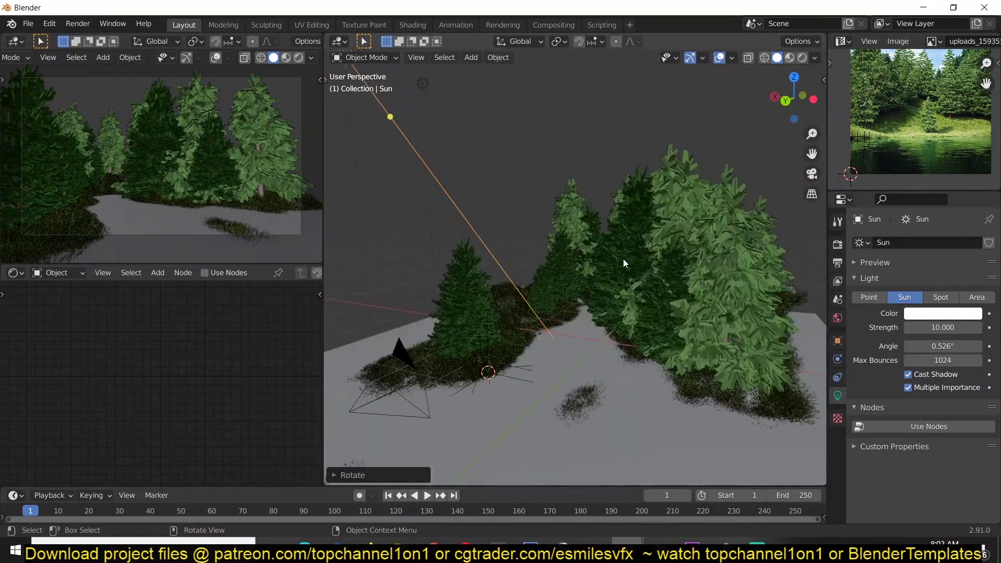
Dismiss the open-file browser and bring up the Save dialog for untitled.blend
key("ctrl+o")
left_click(788, 455)
mouse_move(578, 323)
middle_mouse_down()
mouse_move(633, 314)
mouse_move(579, 338)
middle_mouse_up()
key("ctrl+s")
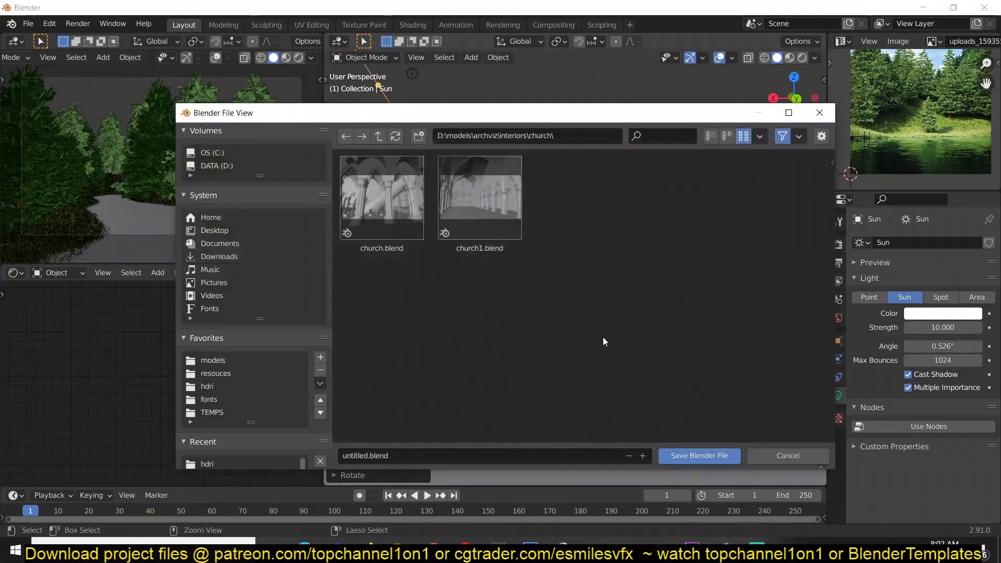
Cancel the save and zoom around the finished forested-river render, frame 1
left_click(752, 453)
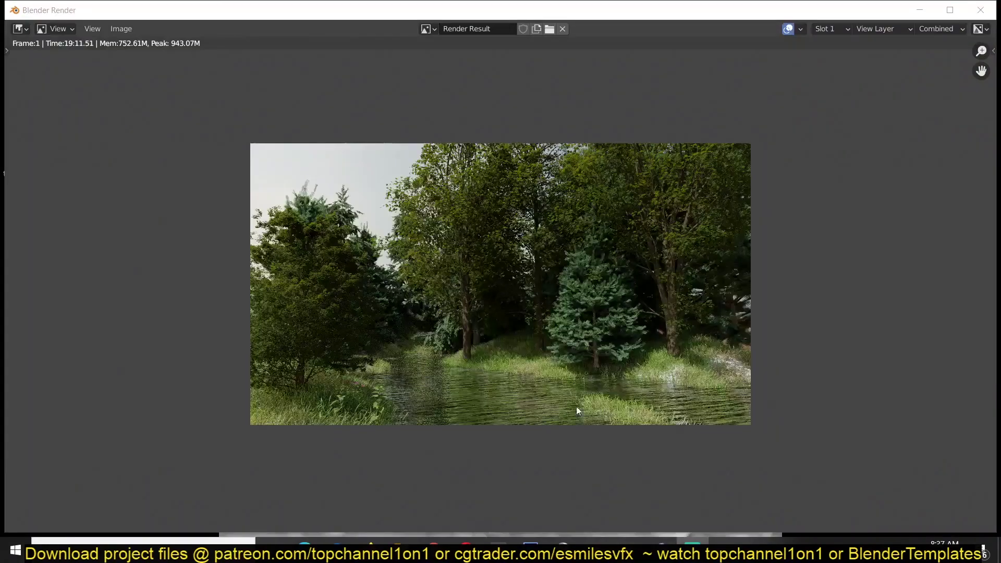
scroll(614, 276, "up", 2)
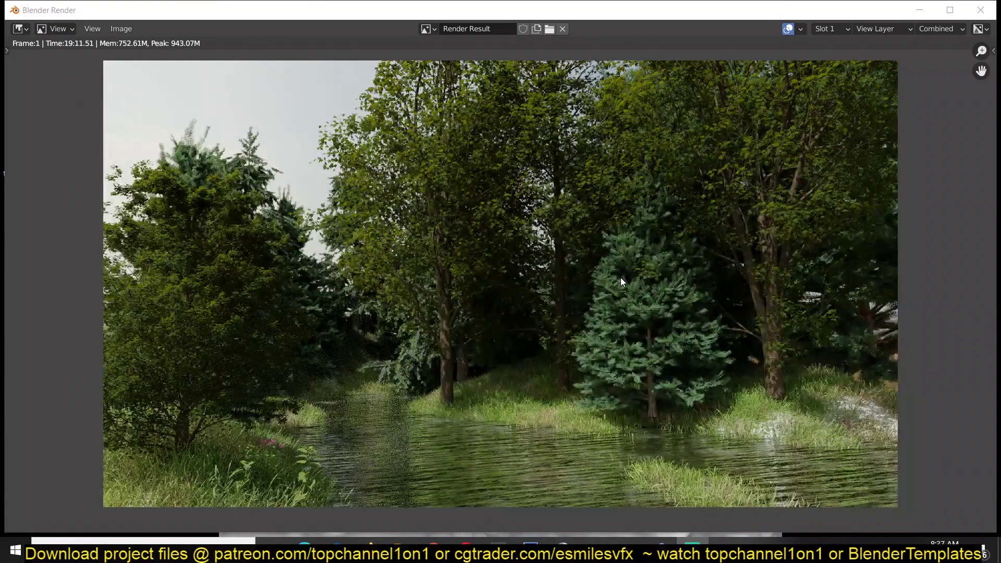
scroll(620, 277, "down", 3)
scroll(569, 315, "up", 1)
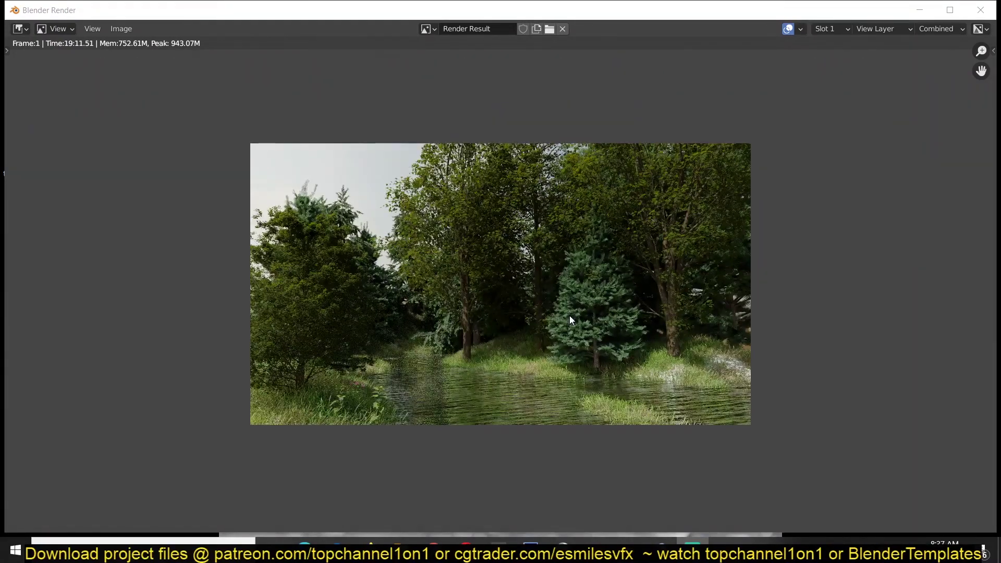